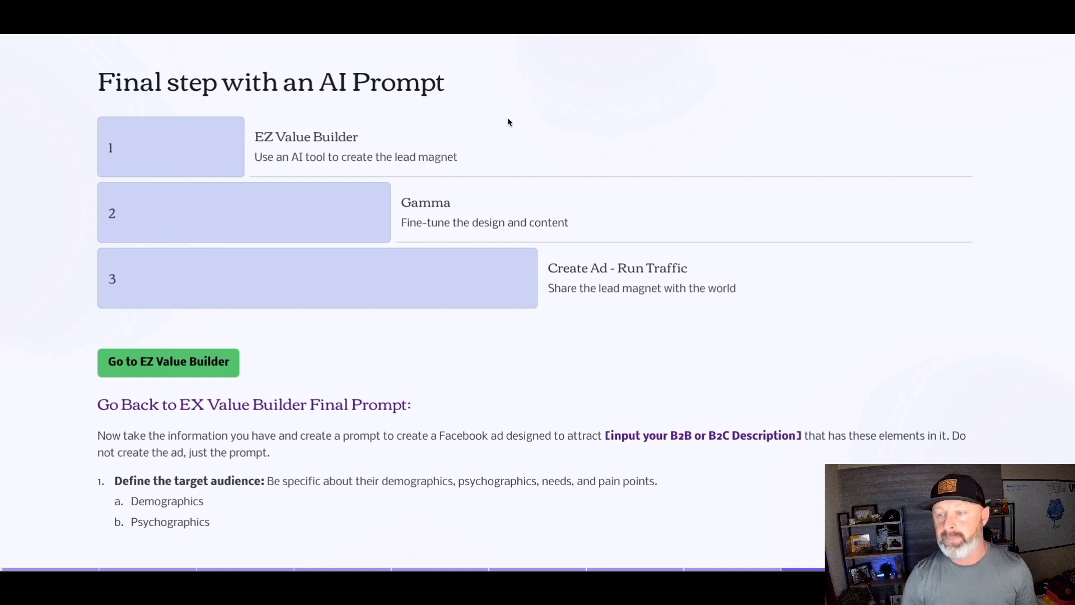
Select the full final Facebook ad prompt on the course page so it can be copied.
scroll(235, 353, down, 1)
scroll(235, 364, down, 1)
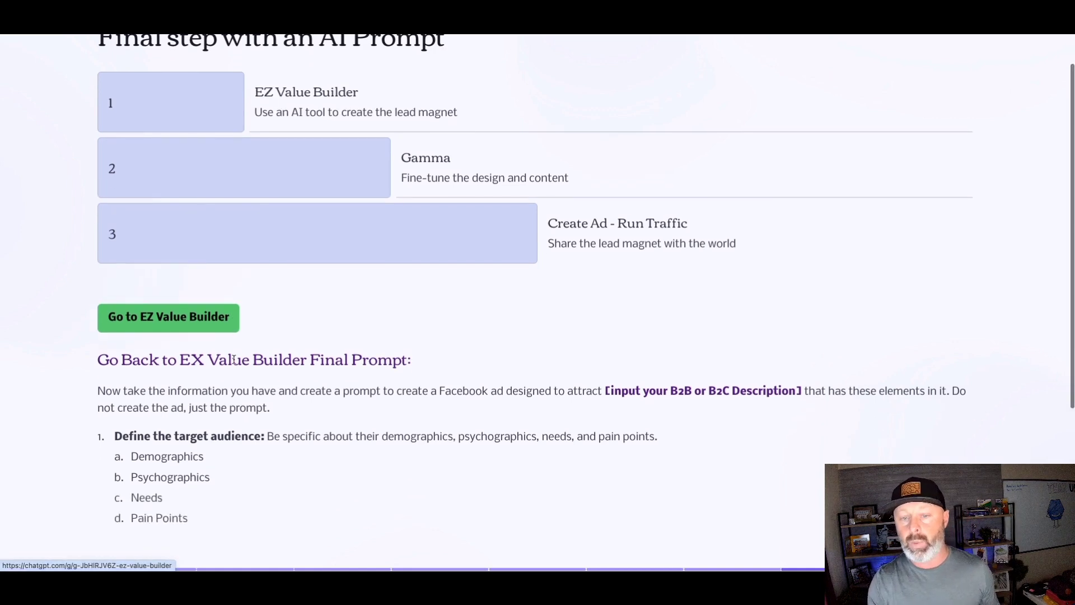
scroll(185, 330, down, 1)
scroll(181, 304, down, 5)
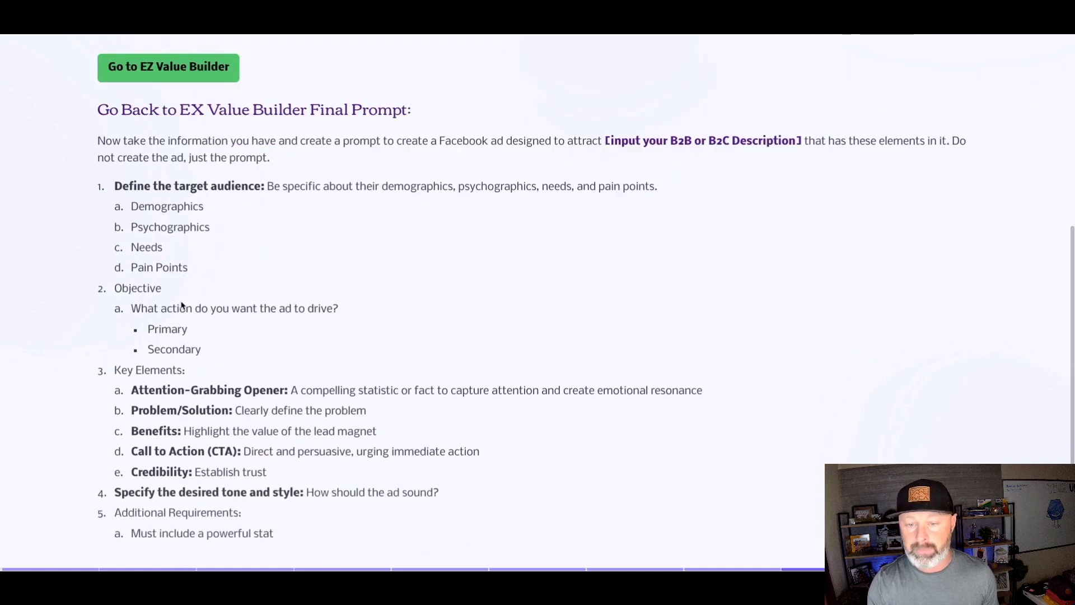
drag(284, 535, 99, 141)
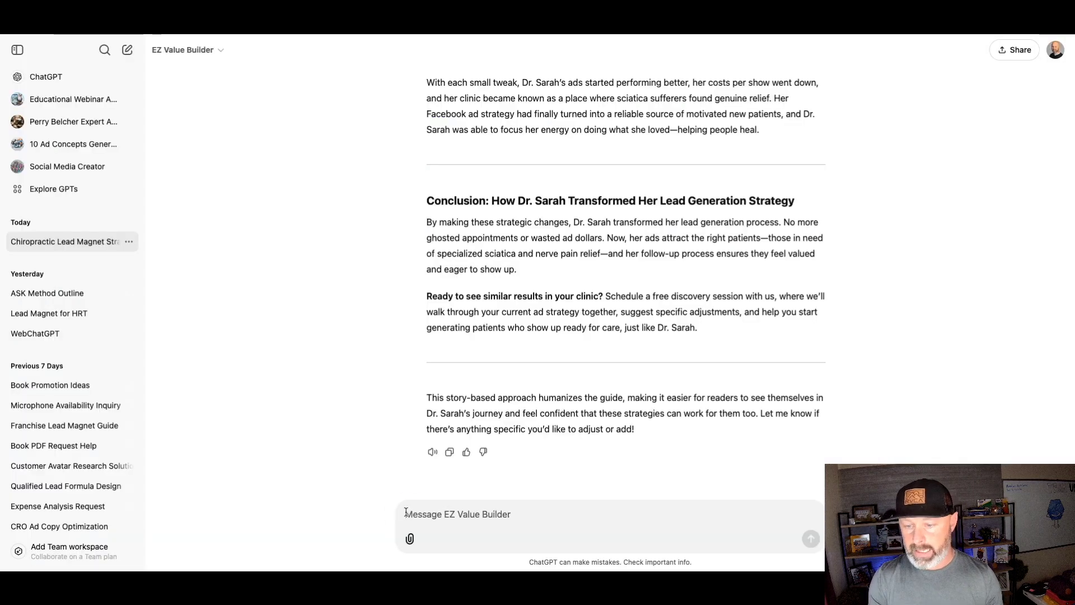
Paste the ad prompt, replace the B2B/B2C description placeholder with 'Chiropractic clinics', and send it.
key(super+v)
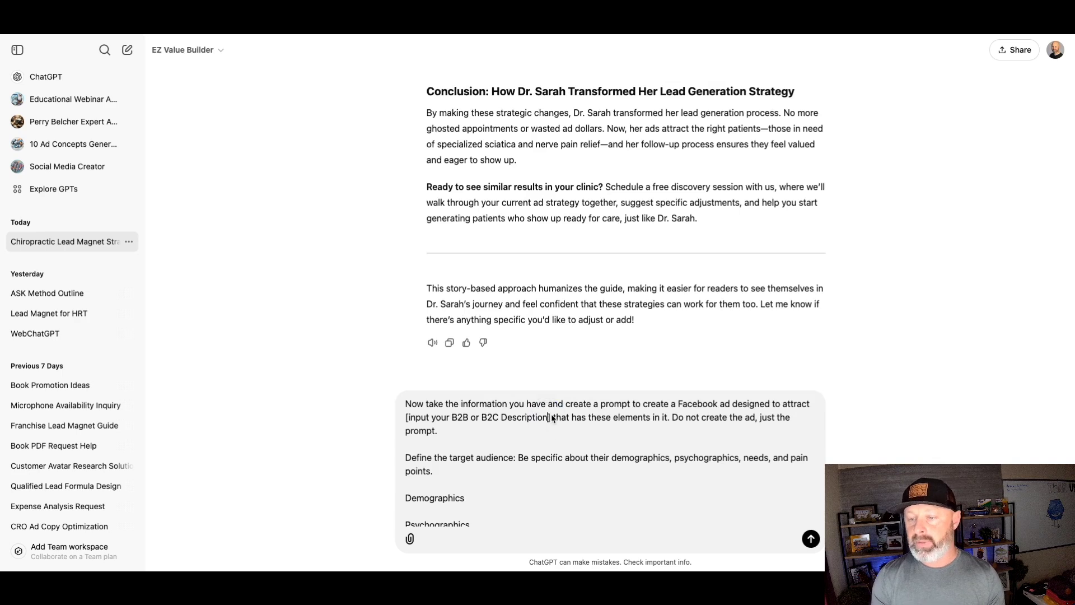
drag(551, 419, 407, 421)
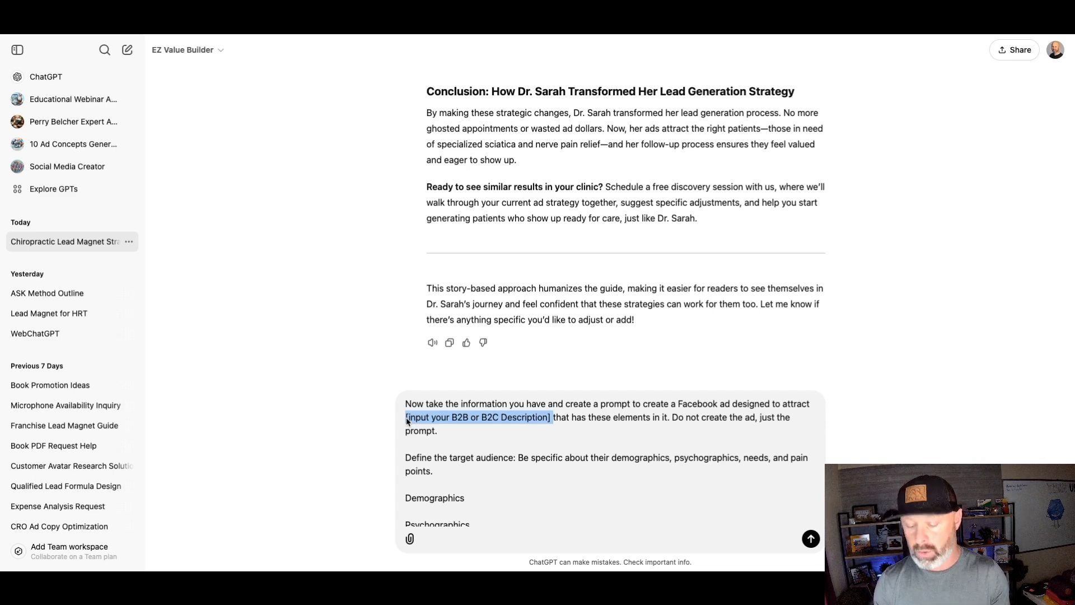
key(BackSpace)
text(Chirop)
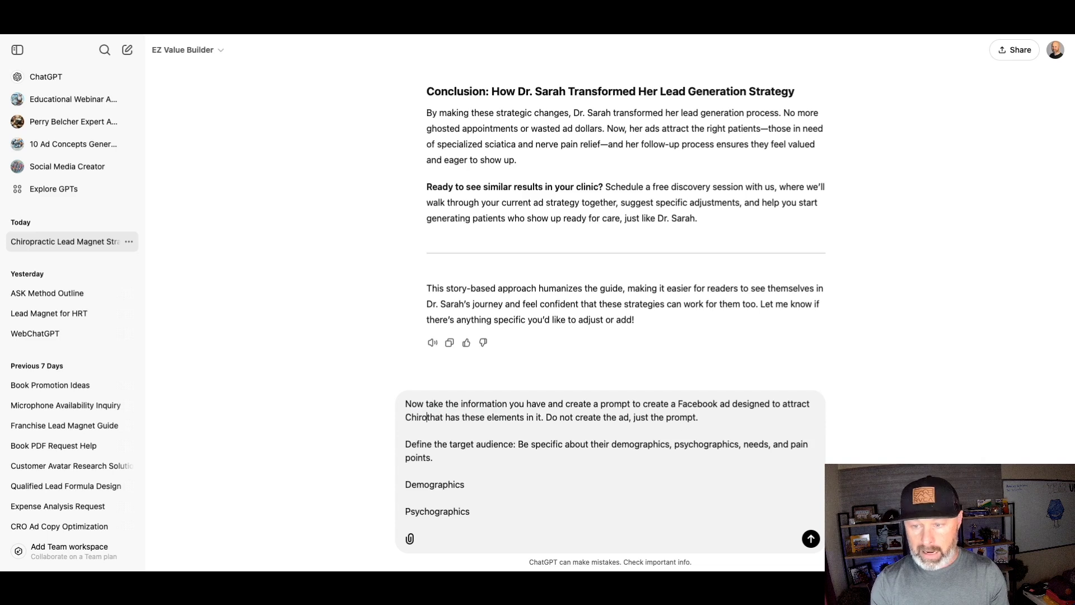
text(ractic clinc)
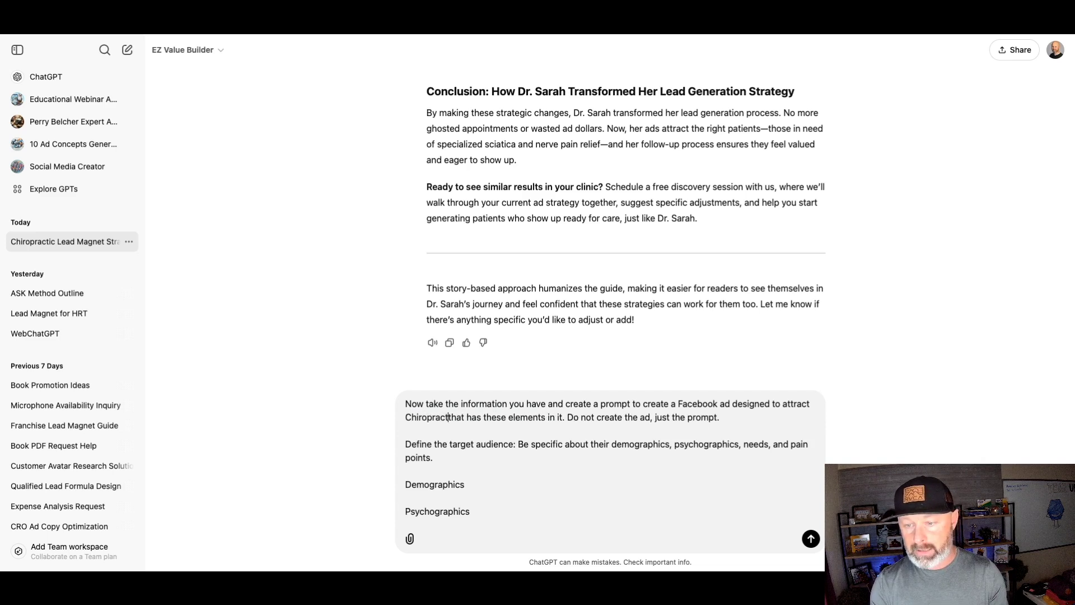
text(is)
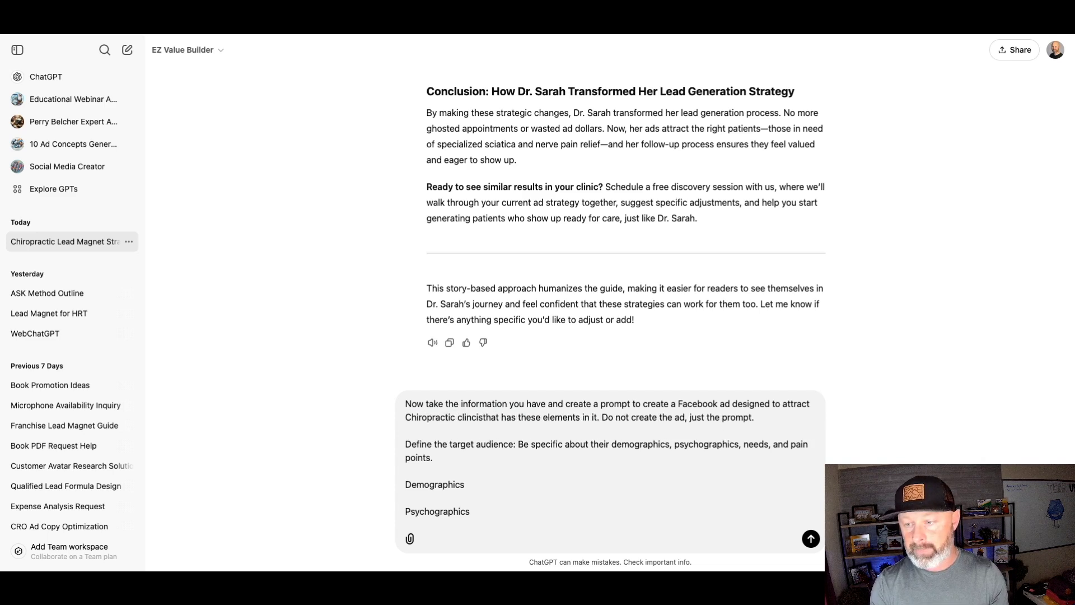
key(BackSpace)
key(BackSpace)
key(BackSpace)
key(BackSpace)
key(BackSpace)
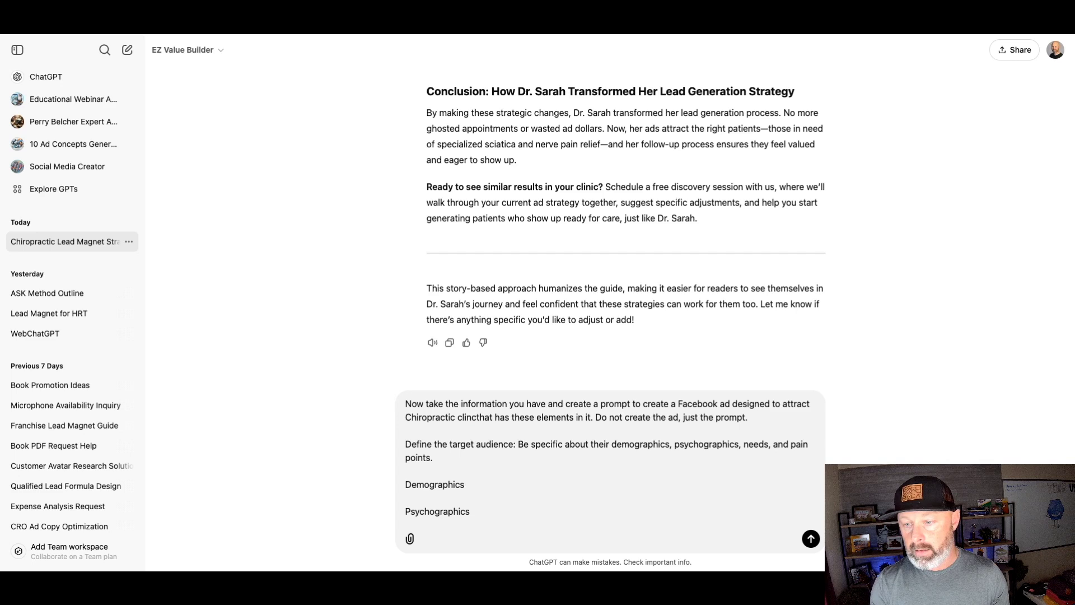
text(ics)
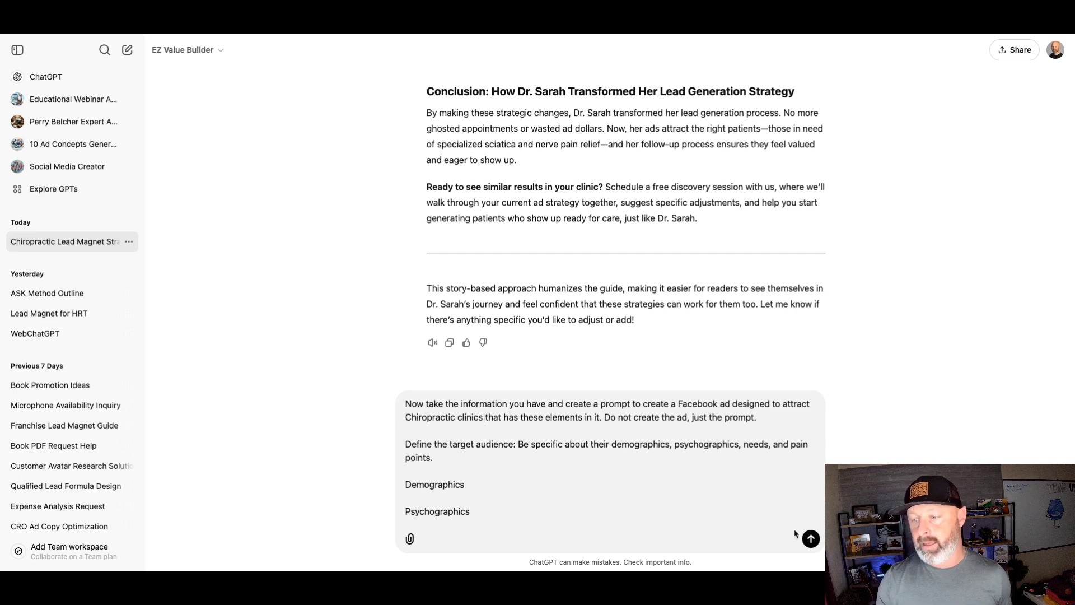
click(809, 538)
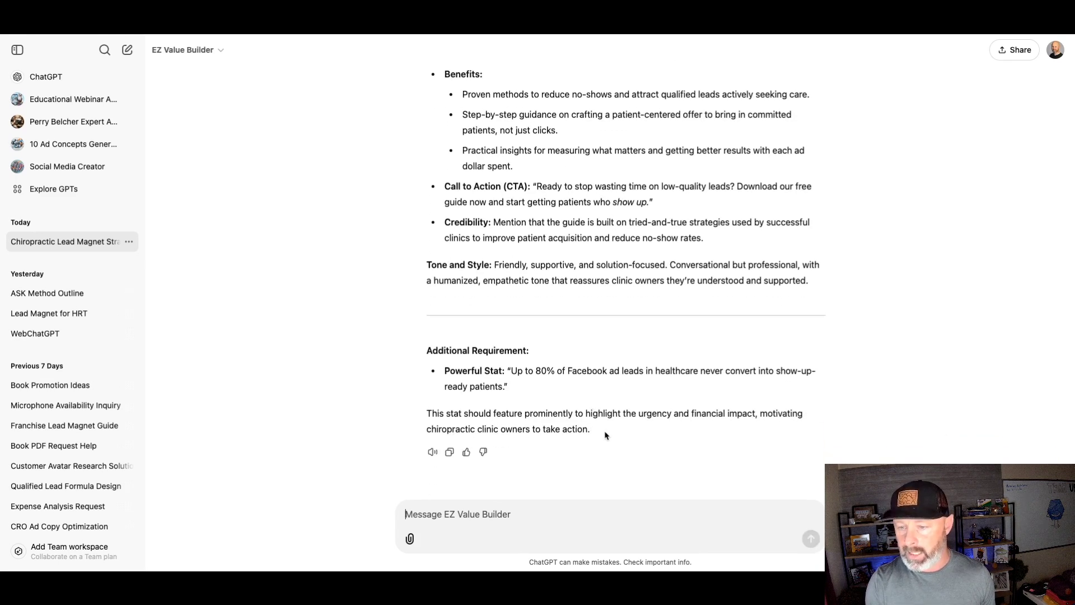
Select the closing section of the generated chiropractic Facebook ad prompt.
drag(605, 435, 425, 146)
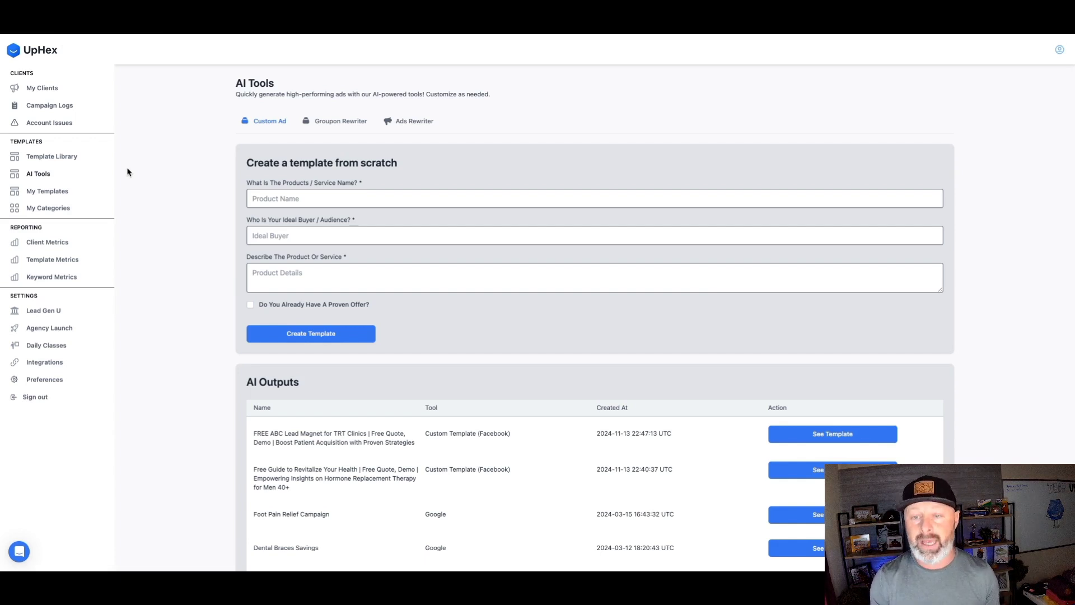
Set the product to 'ABC Lead Magnet' and the ideal buyer to 'Chiropractors'.
click(266, 194)
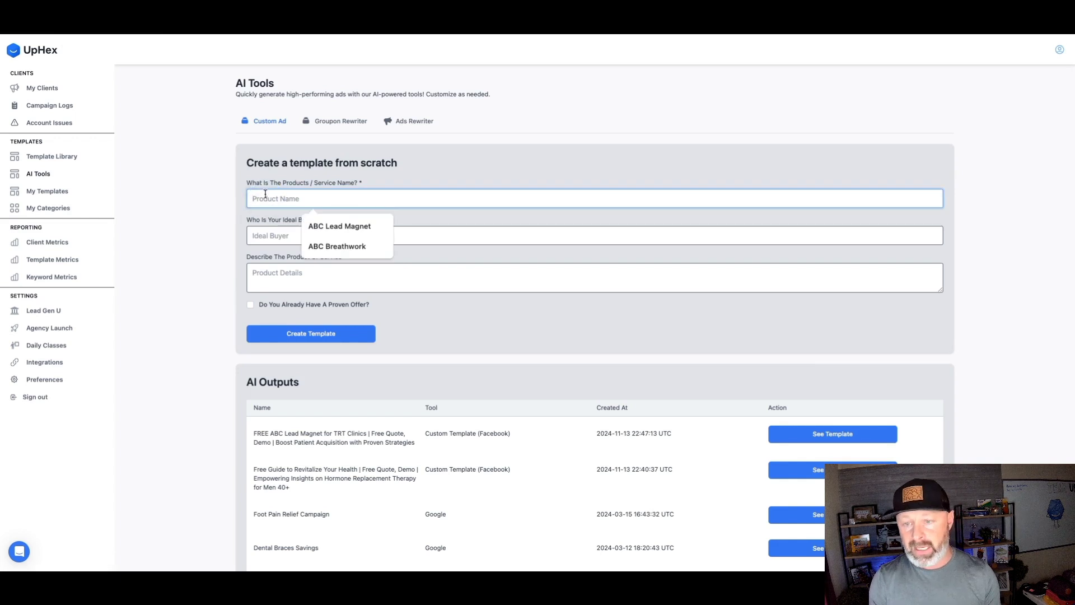
click(330, 226)
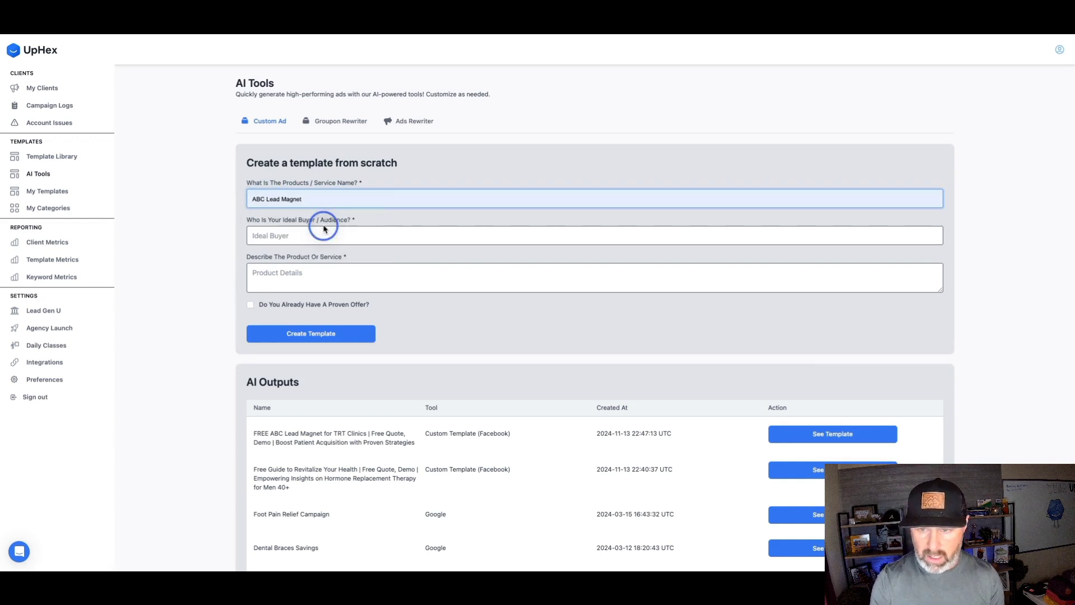
click(284, 236)
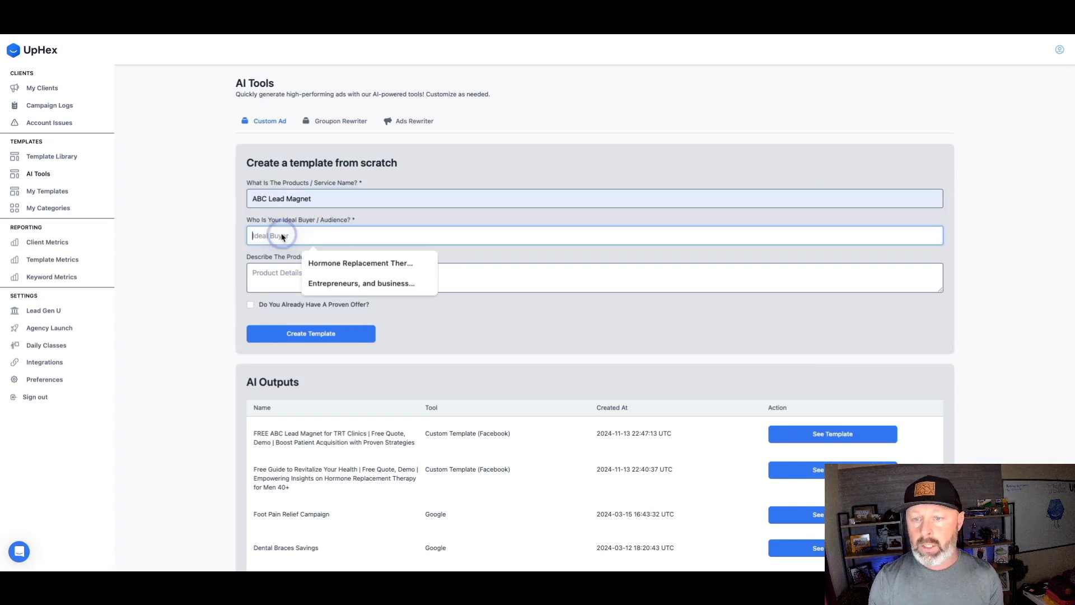
text(qhiro)
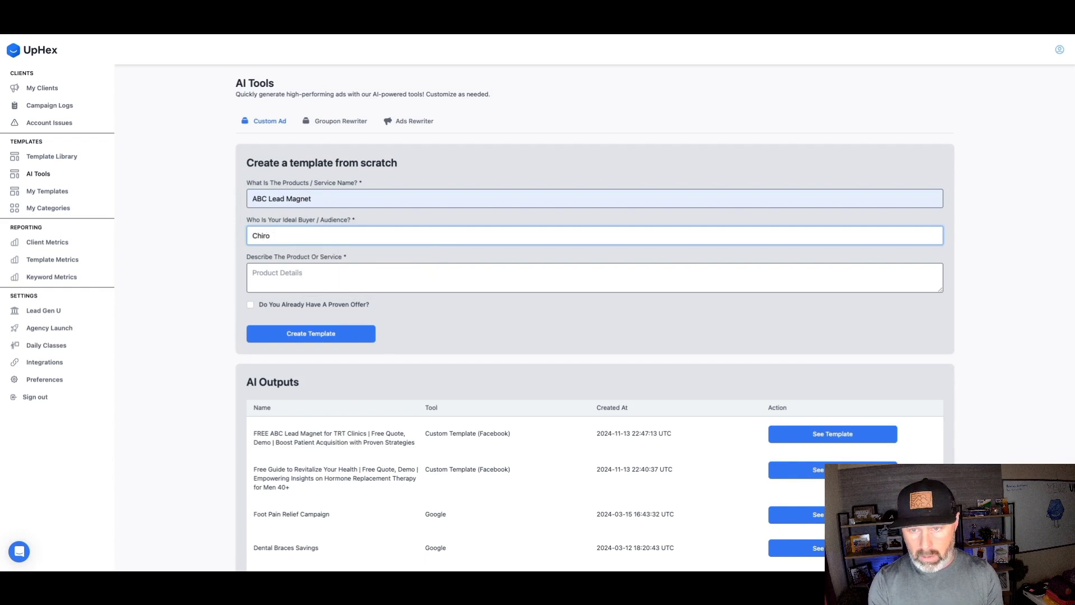
text(po)
text(actors)
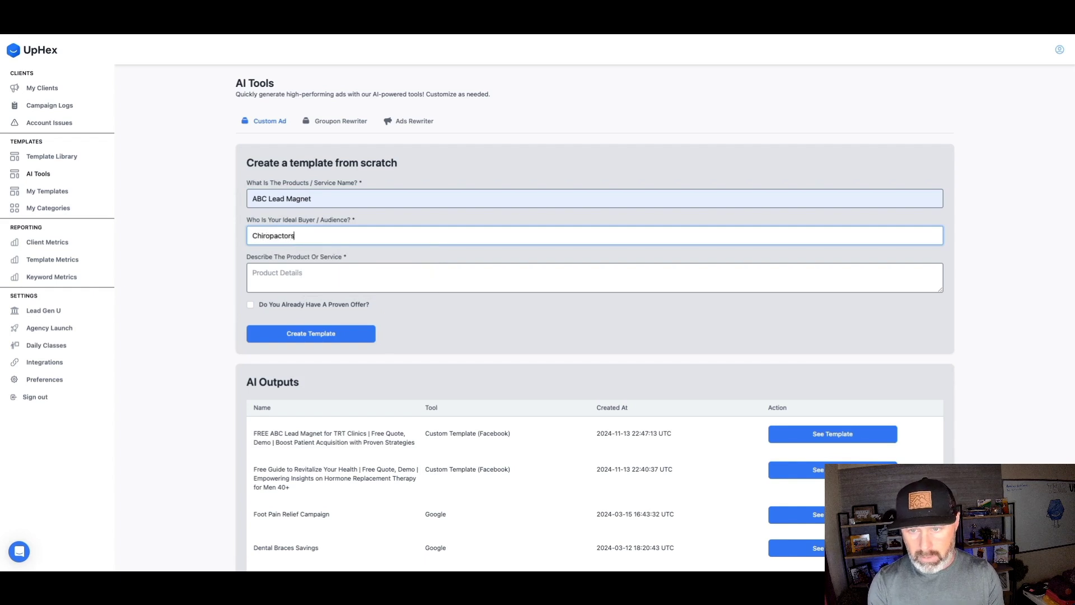
right_click(278, 239)
click(280, 242)
Paste the copied stat text as the product description and generate the ad template.
click(265, 273)
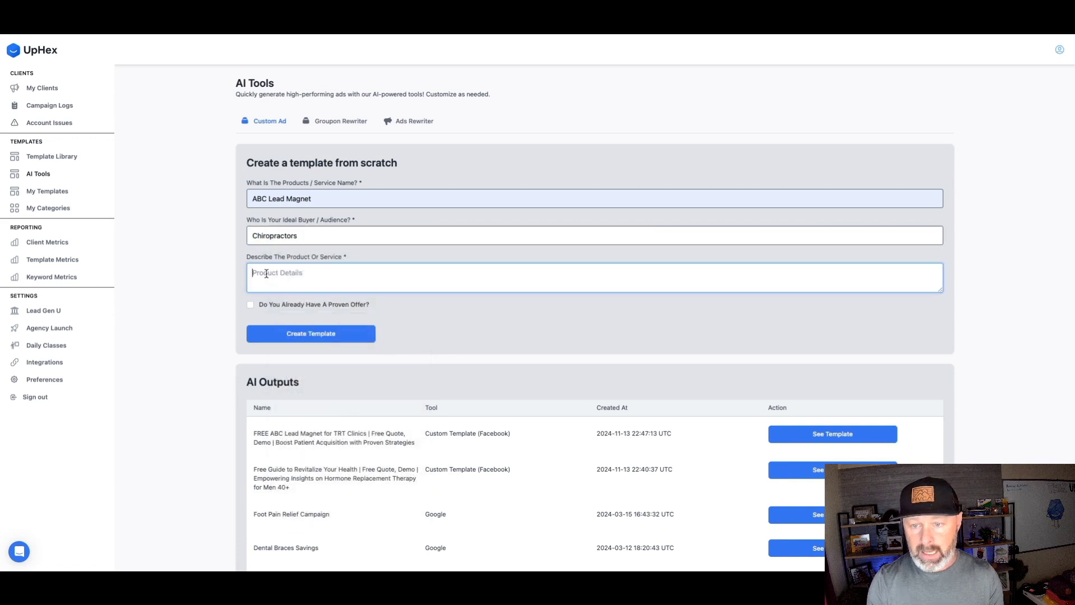
text(Powerful Stat: "Up to 80% of Facebook ad leads in healthcare never convert into show-up-ready patients." This stat should feature prominently to highlight the urgency and financial impact, motivating chiropractic clinic owners to take action.)
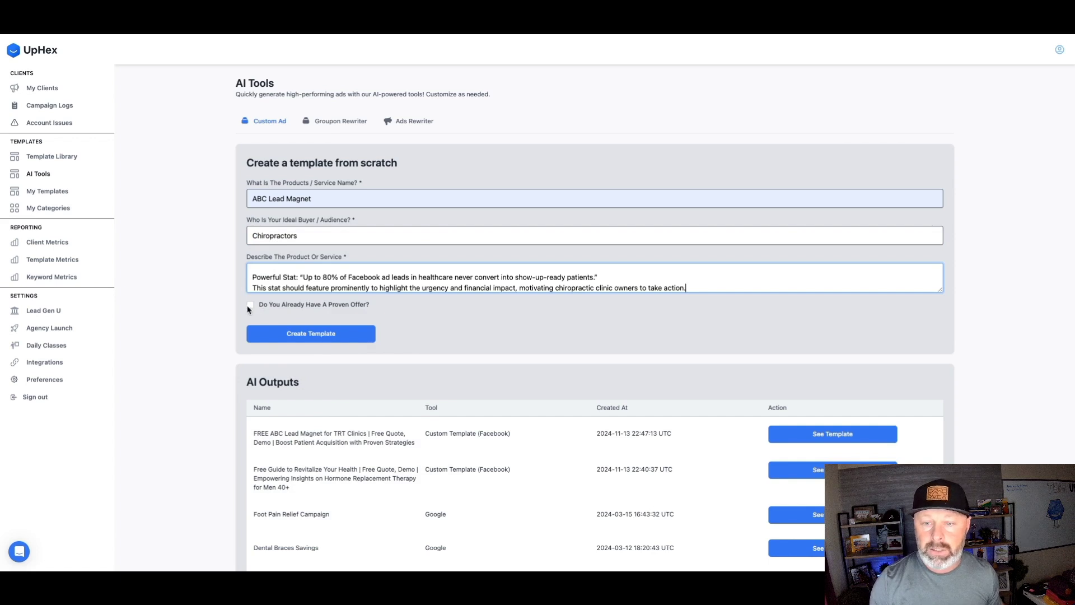
click(306, 336)
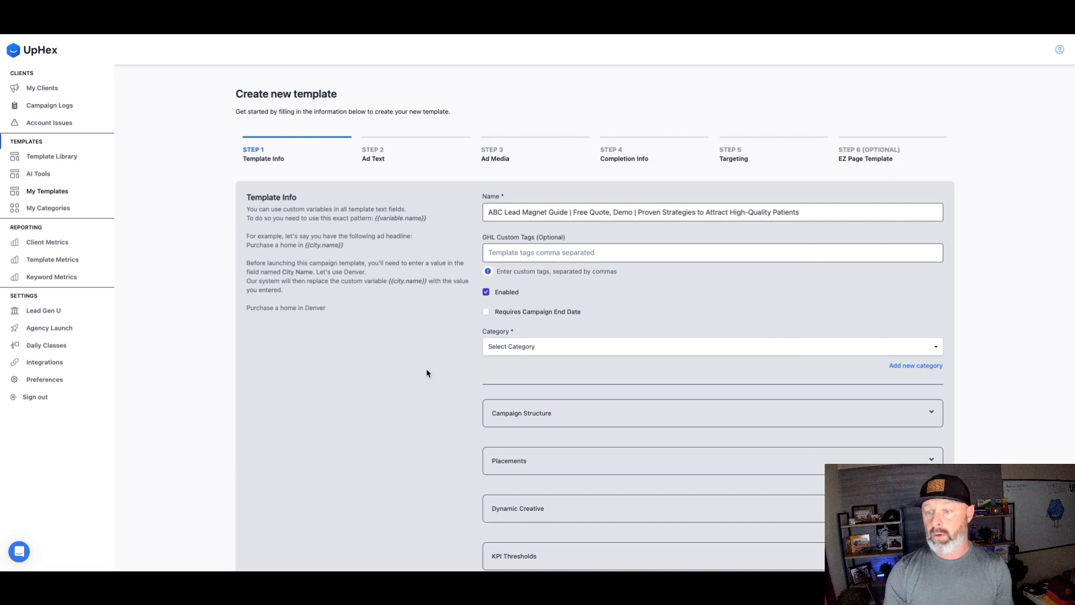
Set the template category to Agencies (SaaS/SMMA).
click(503, 348)
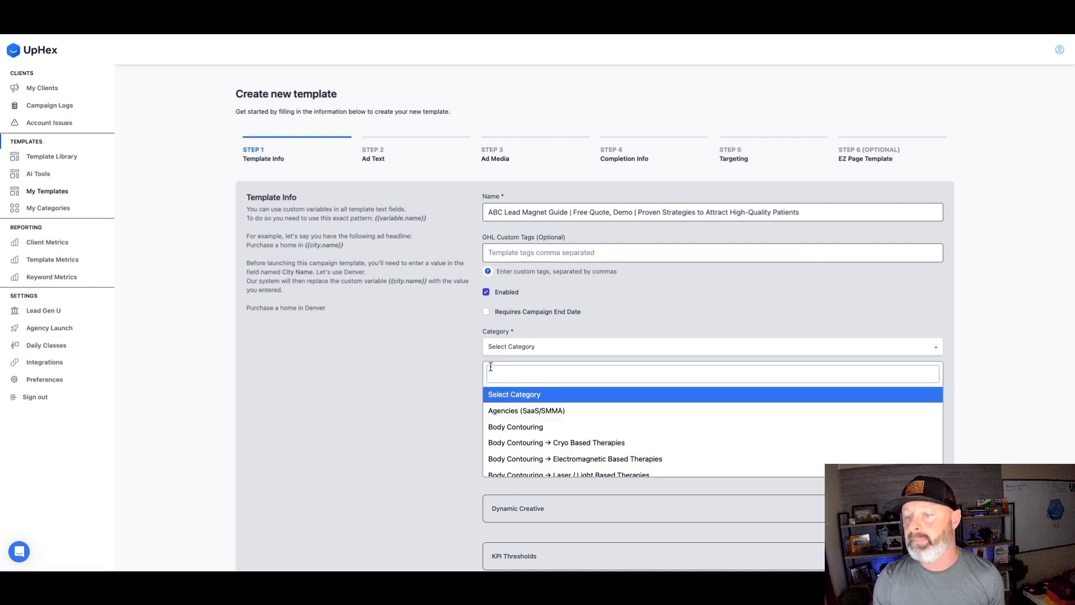
click(500, 412)
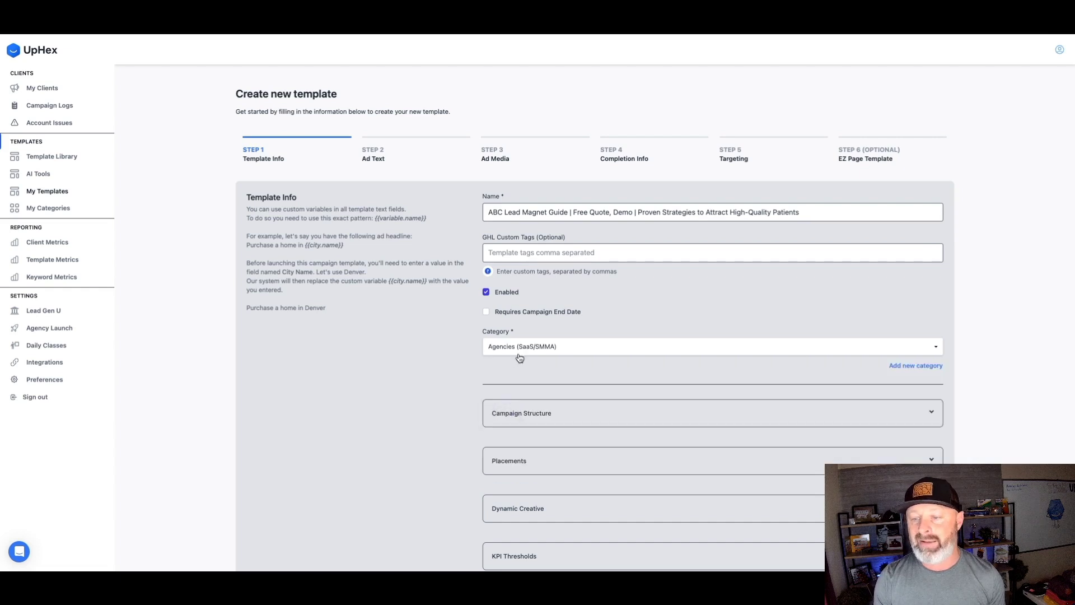
scroll(487, 379, down, 2)
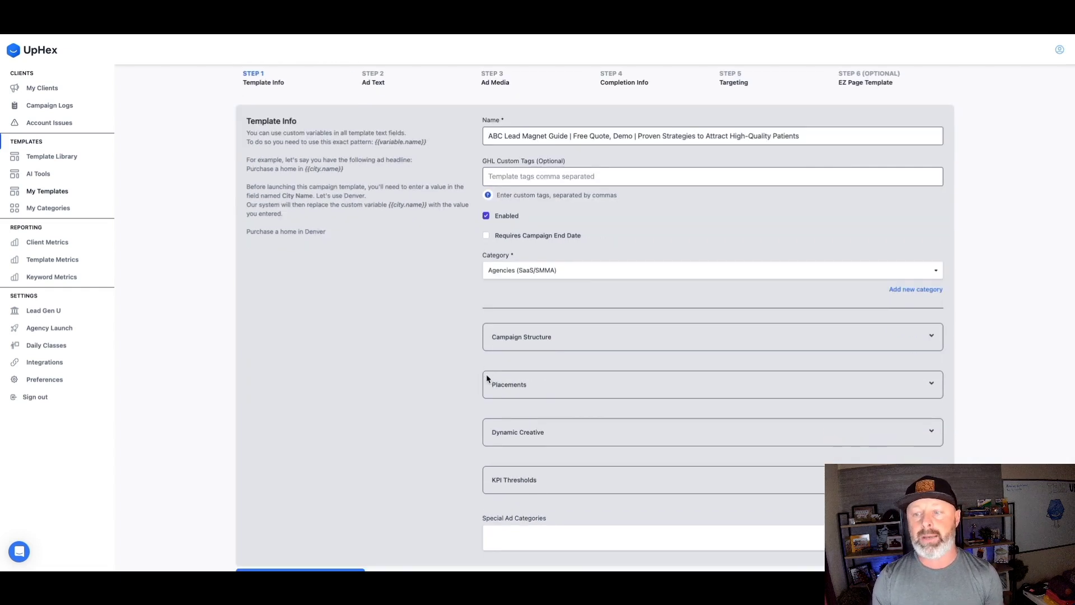
Review the Campaign Structure and Placement options, then proceed to the Ad Text step.
click(931, 336)
click(932, 338)
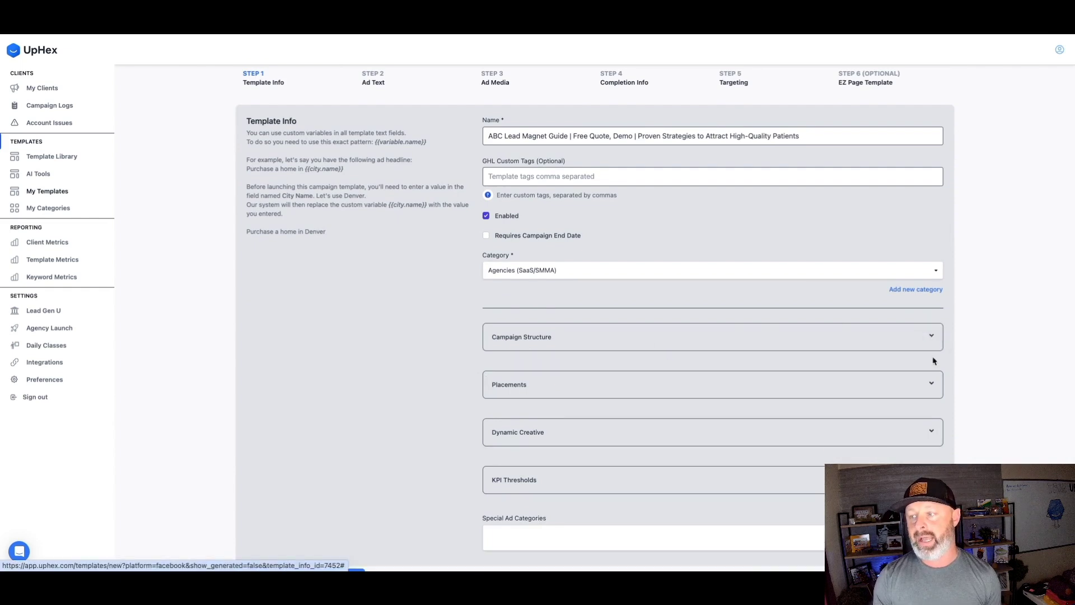
click(932, 384)
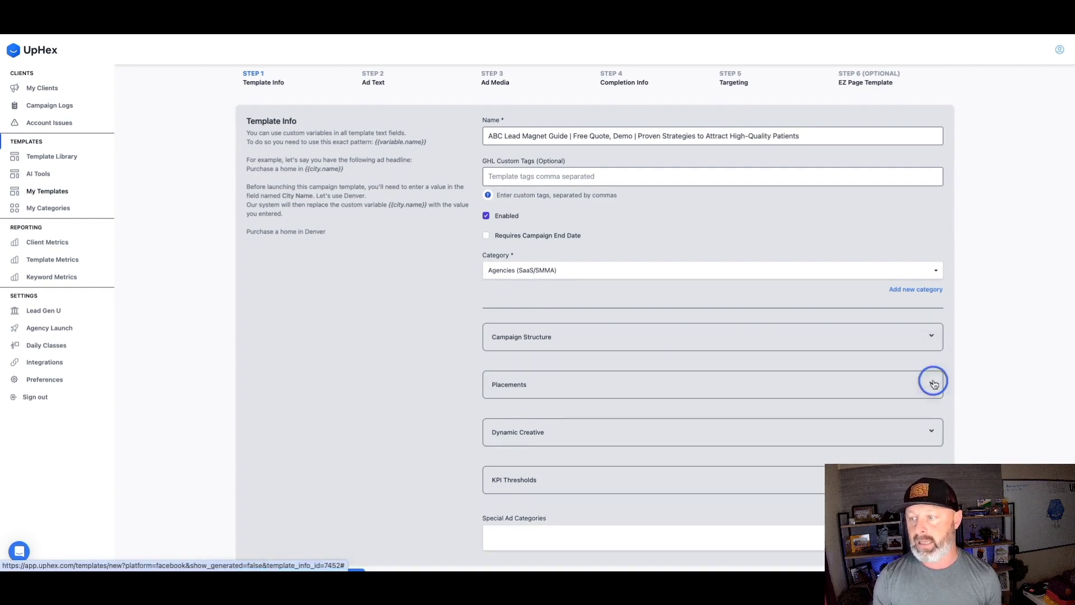
scroll(933, 386, down, 2)
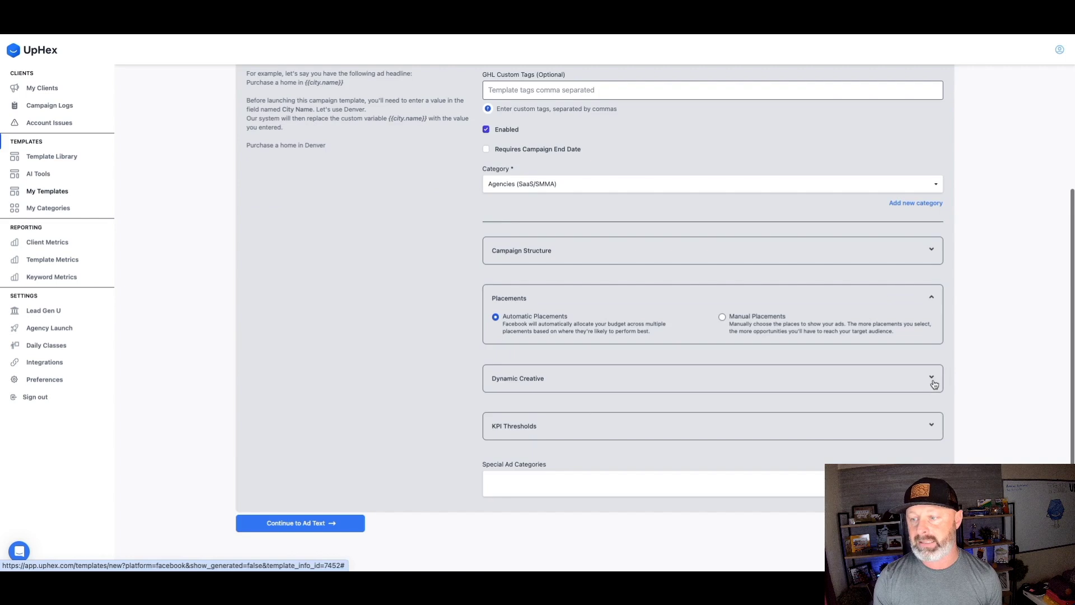
click(932, 297)
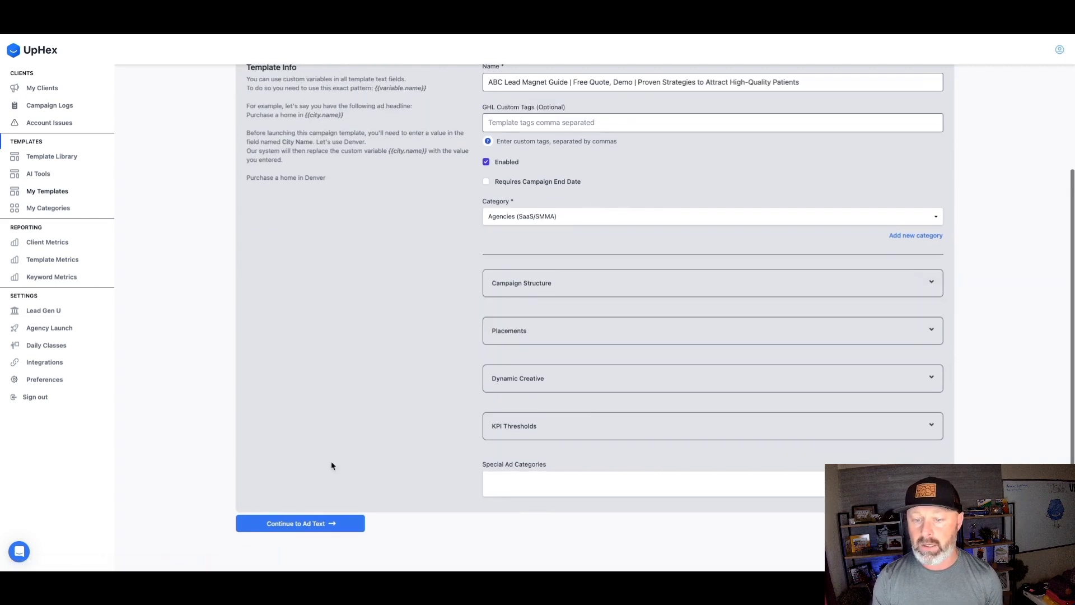
click(311, 524)
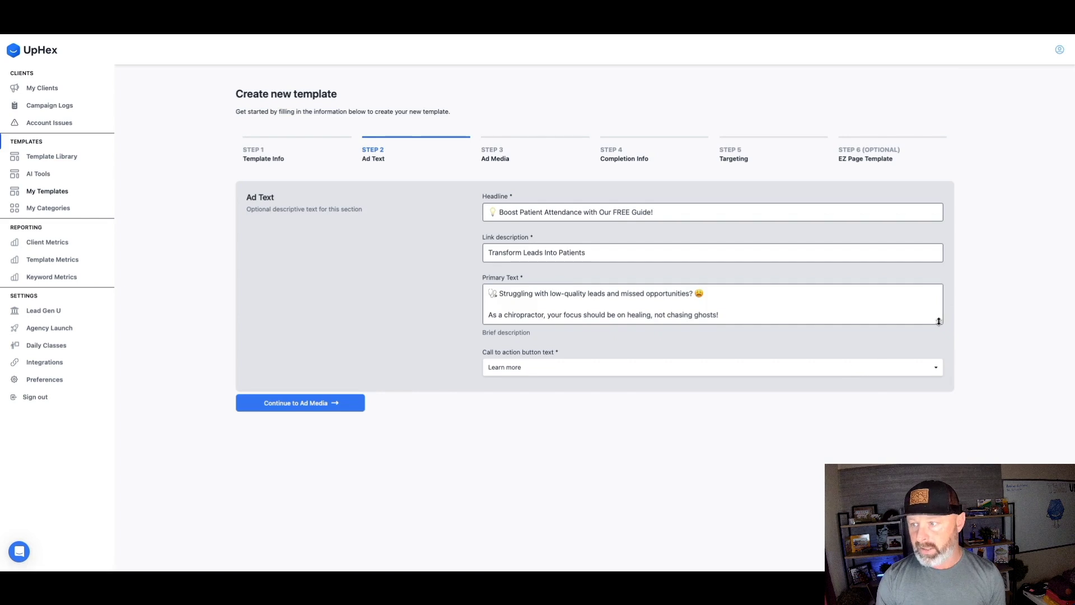
Enlarge the primary text box to review the ad copy, then move on to Ad Media.
drag(939, 320, 938, 483)
scroll(710, 435, down, 1)
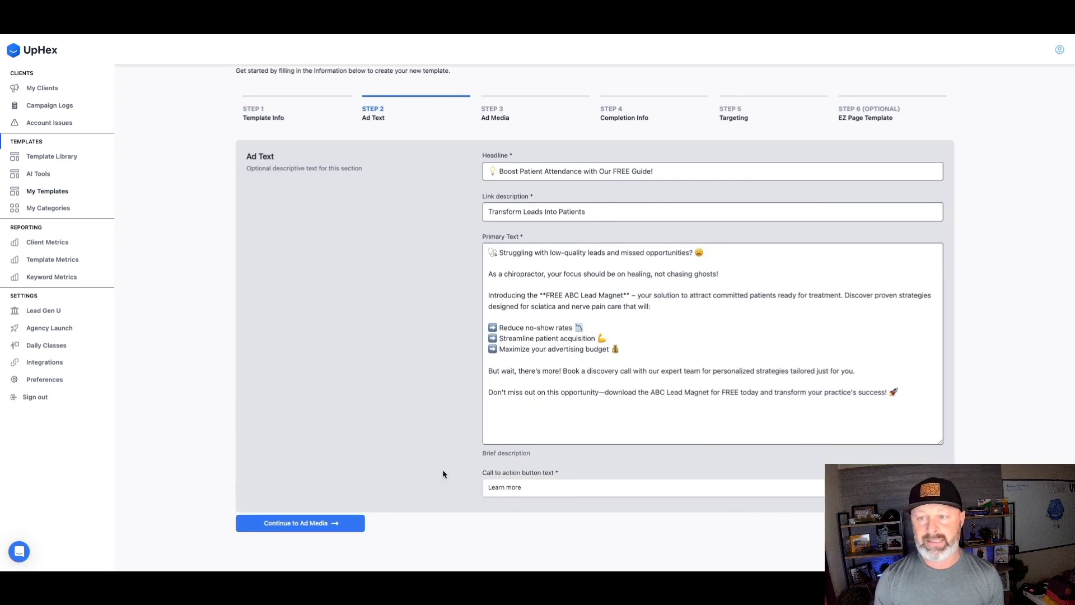
click(291, 527)
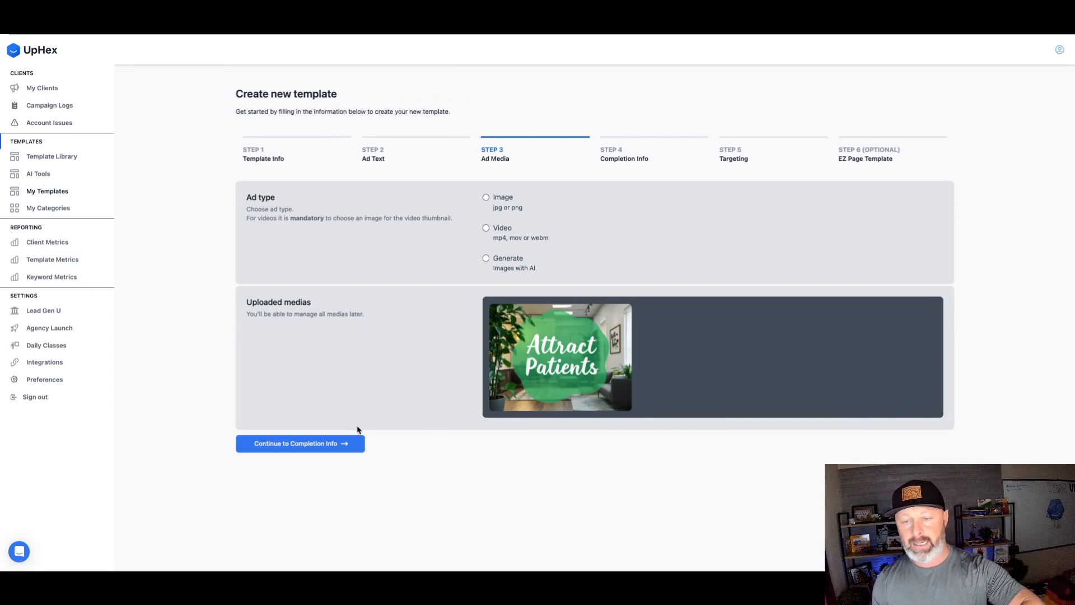
Use AI-generated images, add a period after 'font' in the prompt, and continue to Completion Info.
click(487, 259)
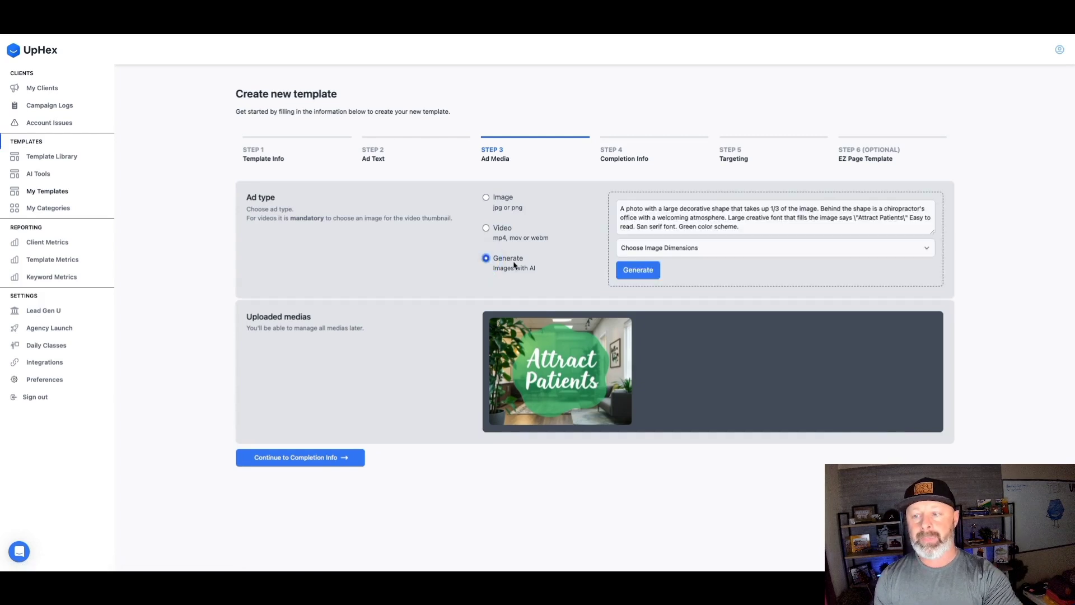
click(676, 226)
text(.)
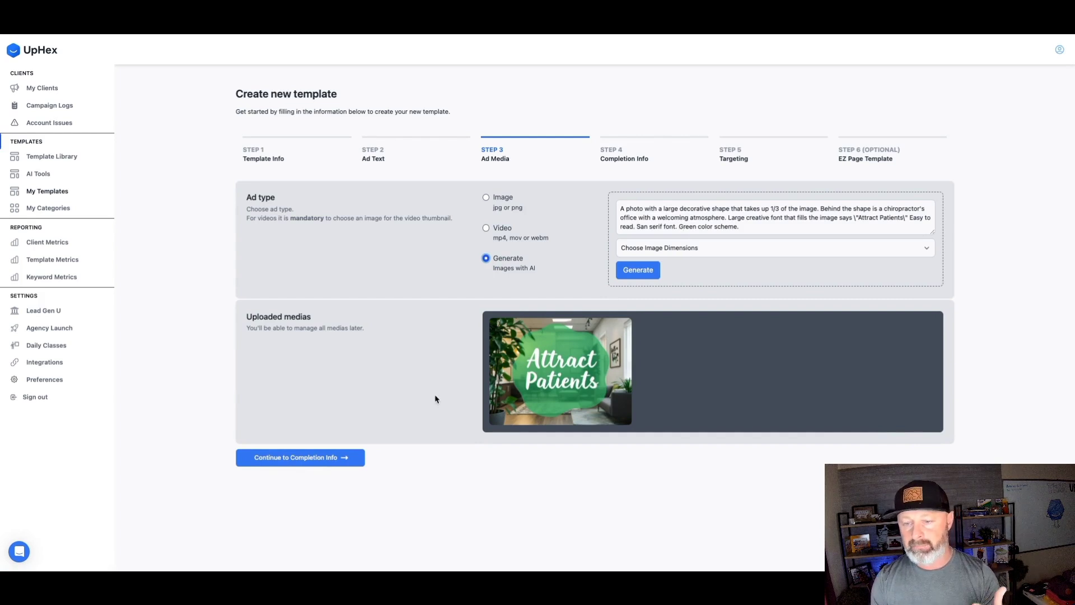
click(315, 460)
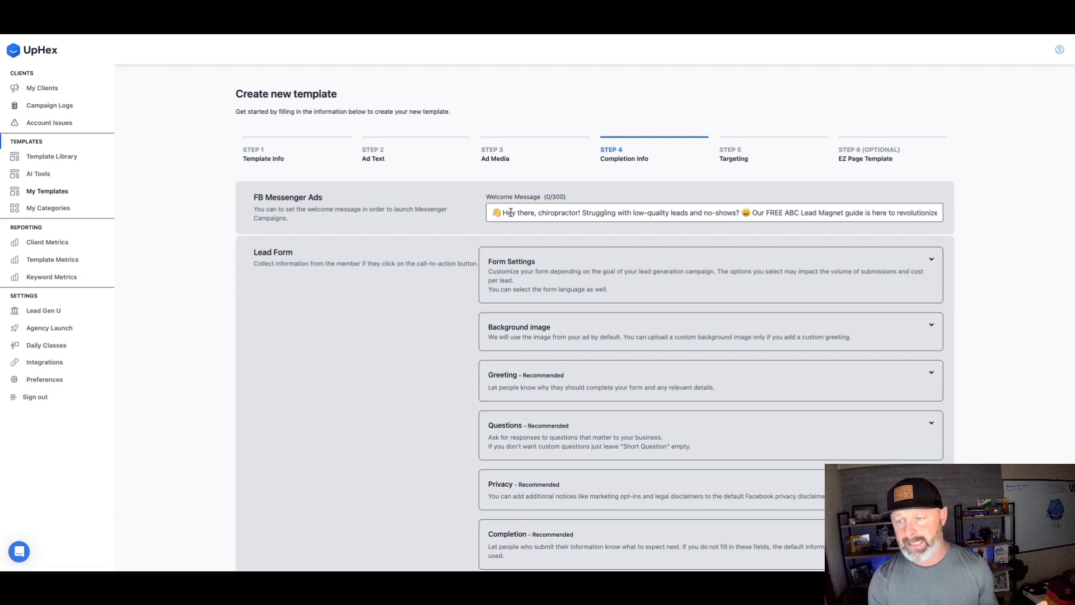
scroll(457, 343, down, 3)
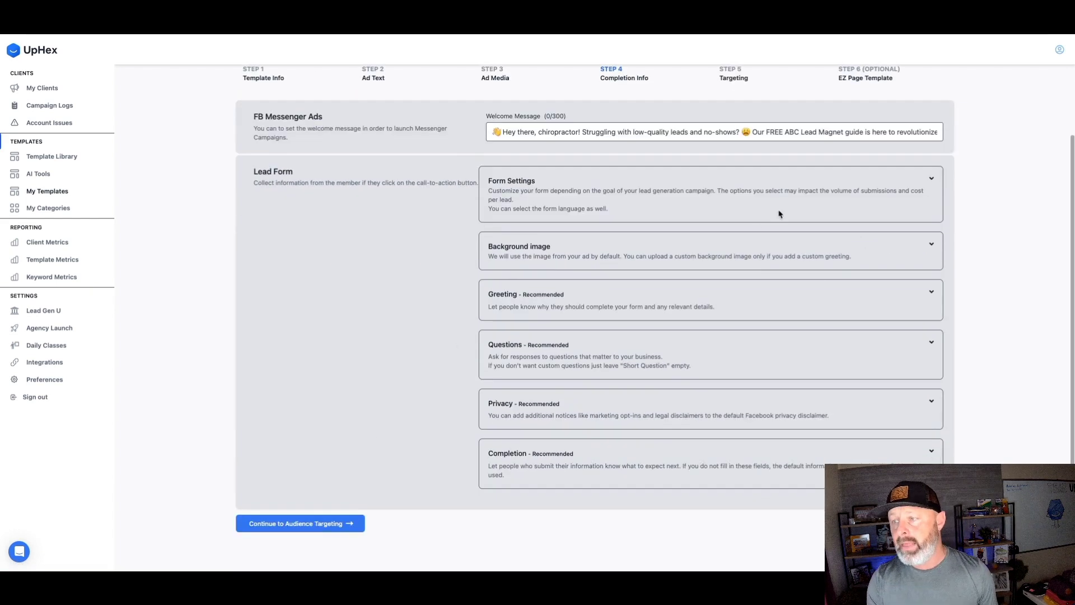
click(932, 179)
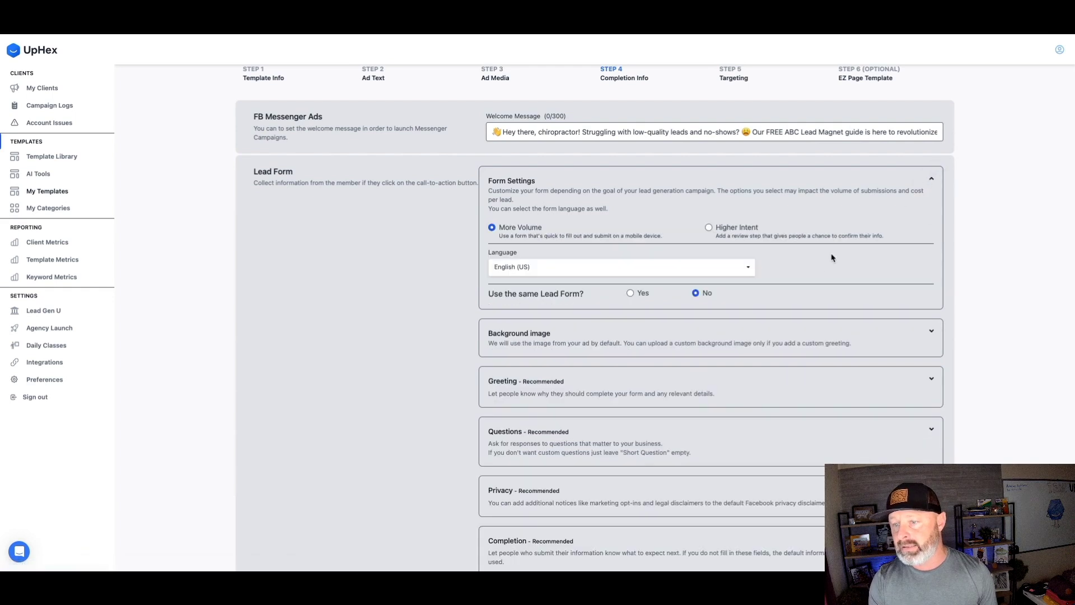
click(933, 179)
click(931, 245)
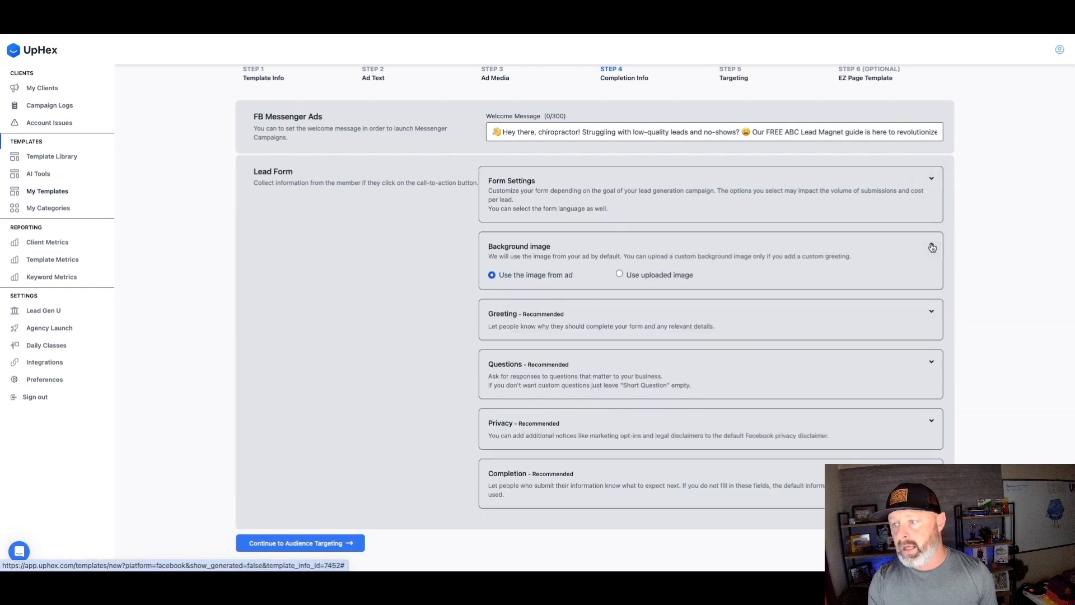
click(932, 247)
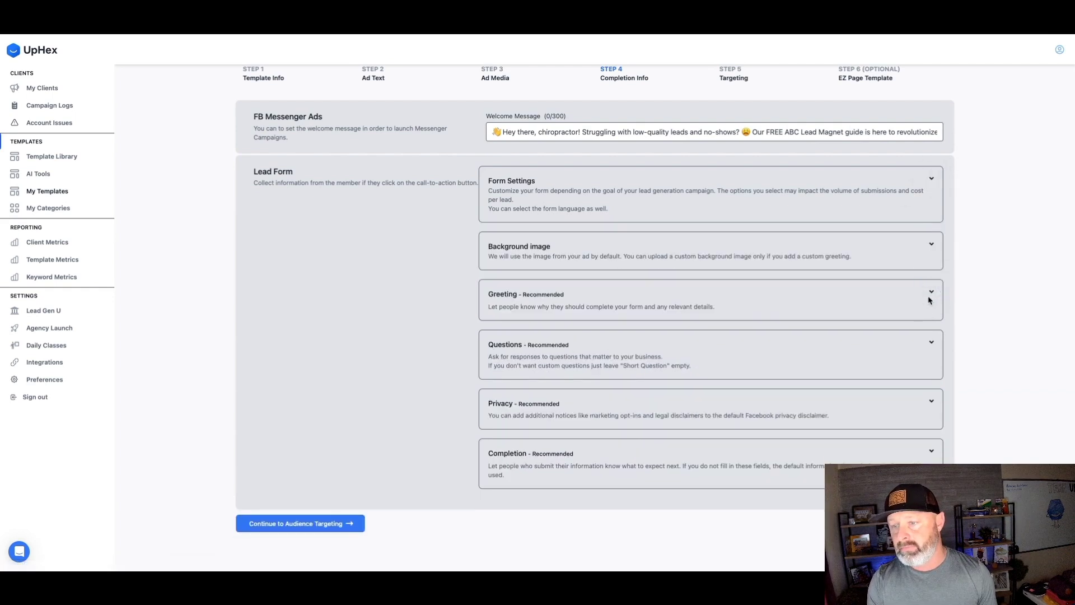
click(932, 296)
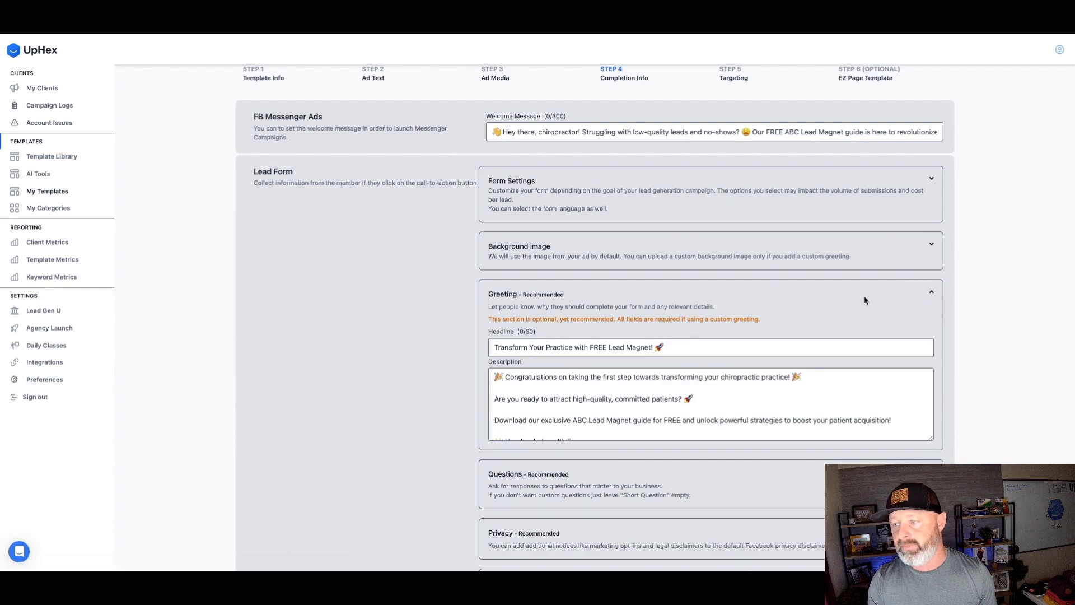
click(932, 293)
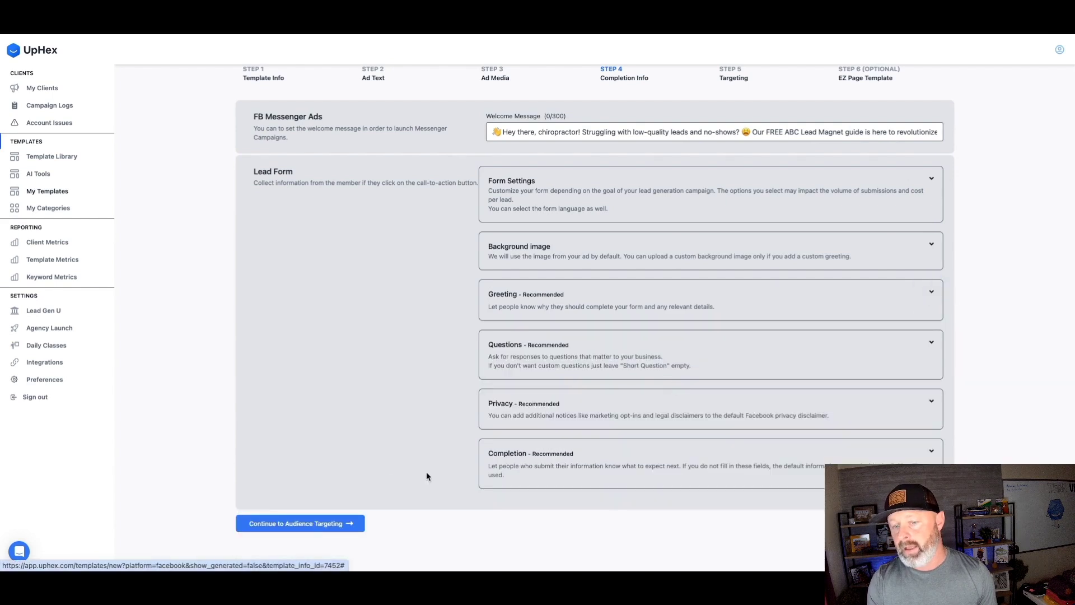
click(308, 524)
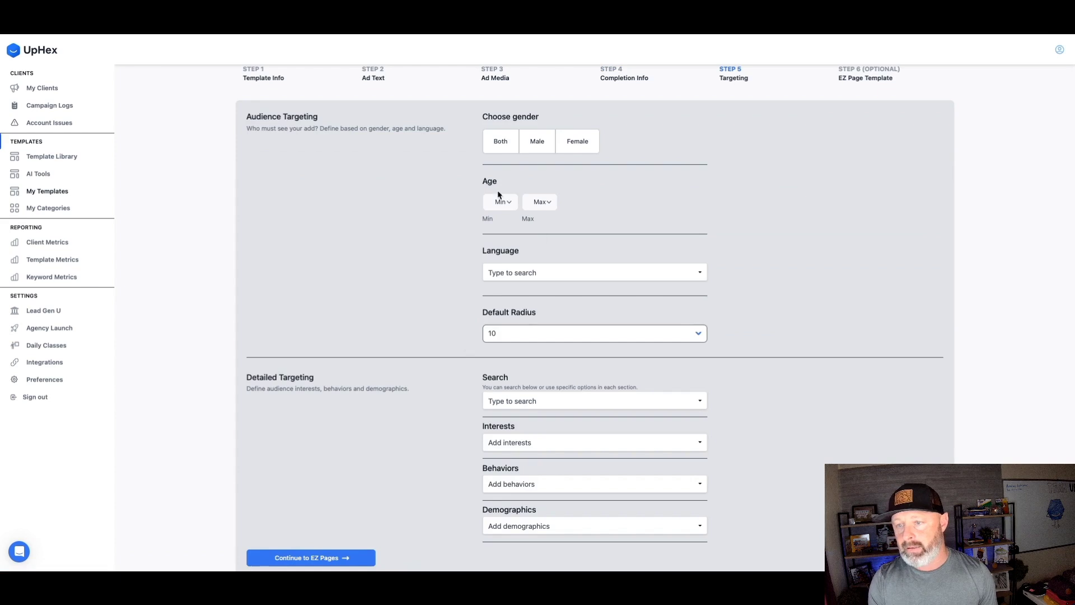
Add the Chiropractic field of study to Detailed Targeting and continue to EZ Pages.
scroll(501, 334, down, 1)
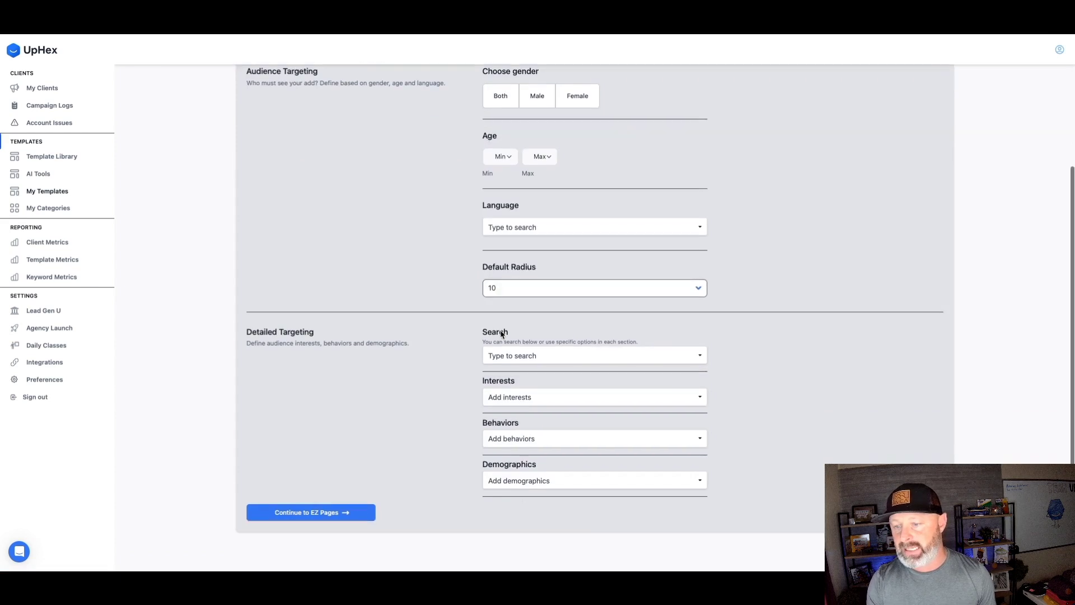
click(573, 357)
text(chiropractic)
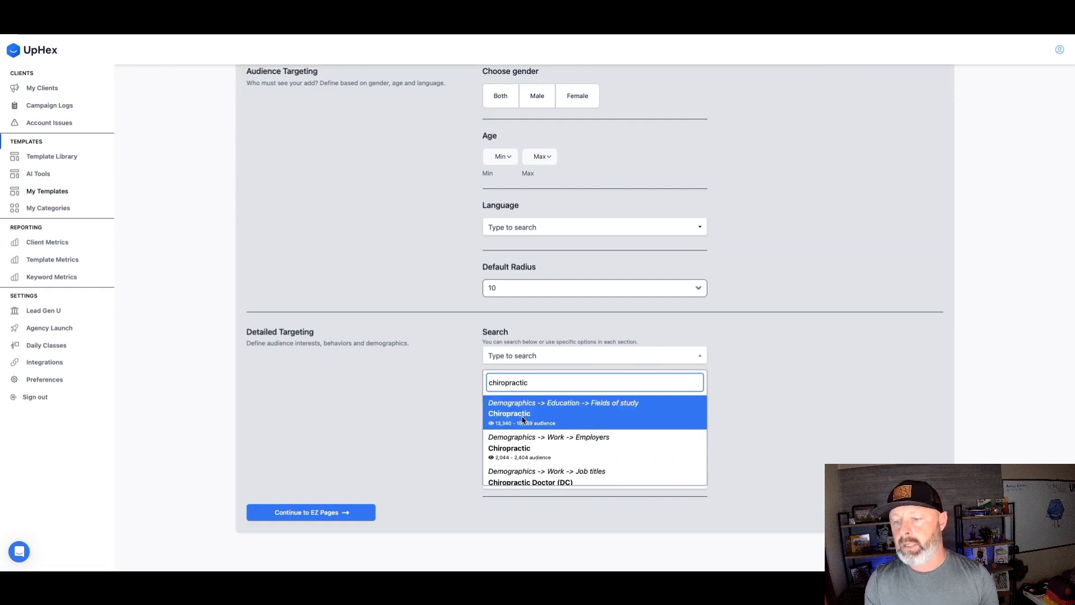
click(522, 419)
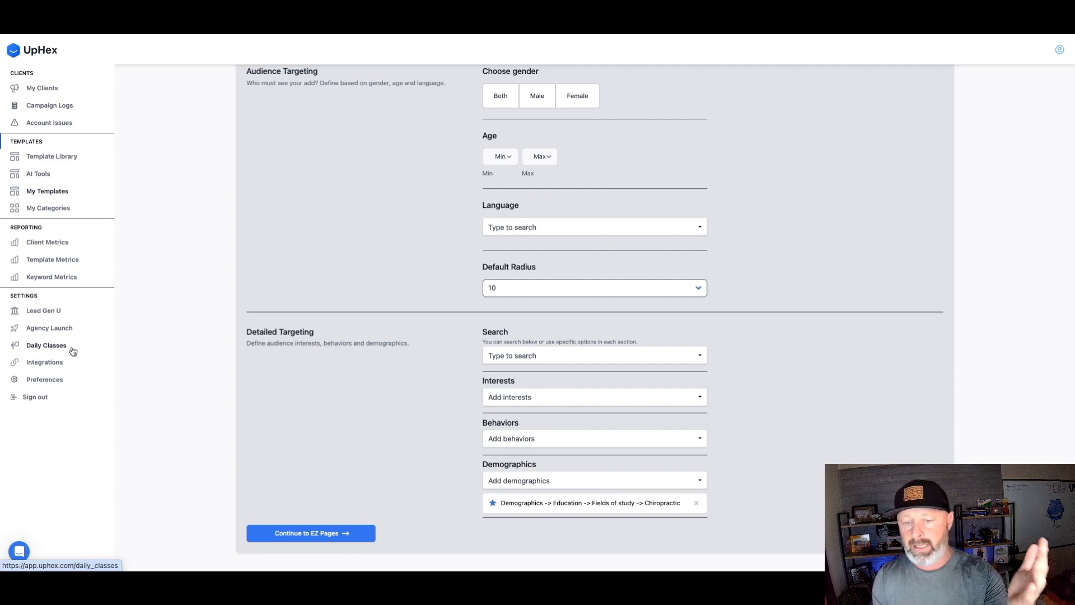
click(295, 535)
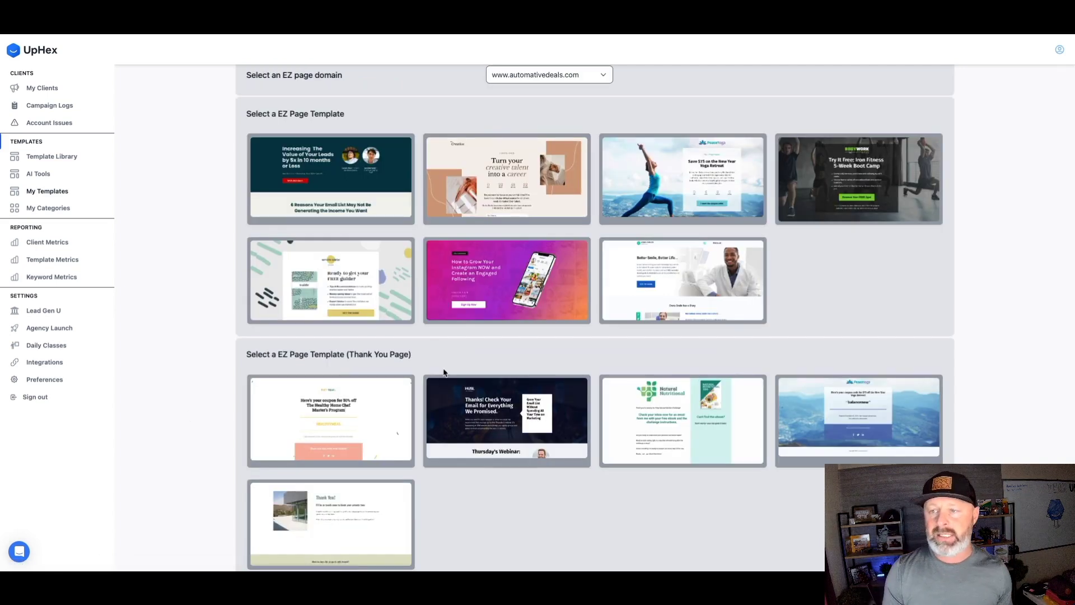
Save the finished ABC Lead Magnet ad template and go to My Templates.
scroll(444, 372, down, 2)
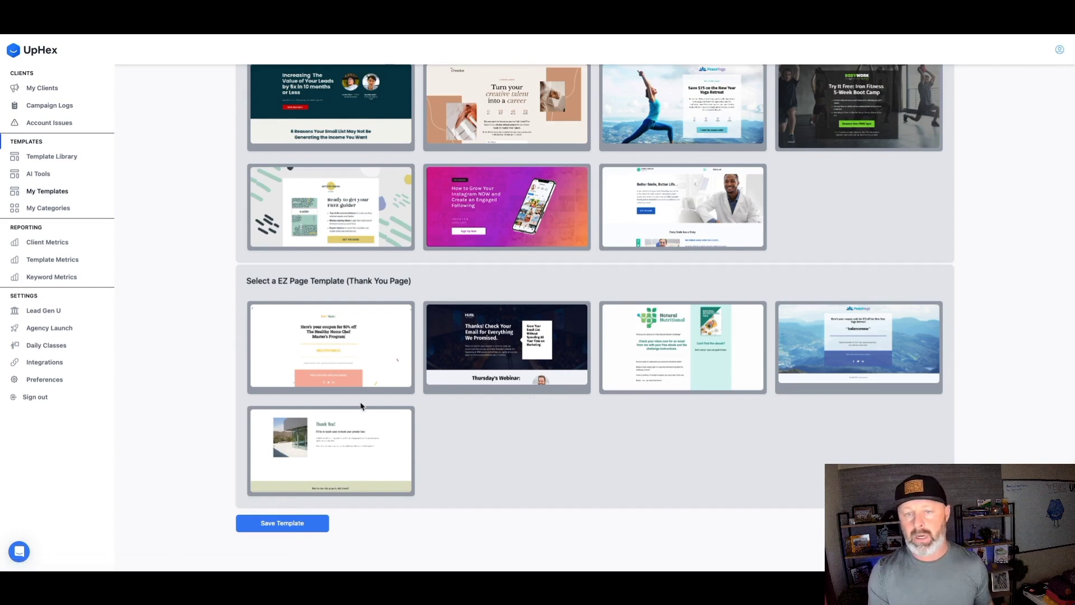
click(284, 524)
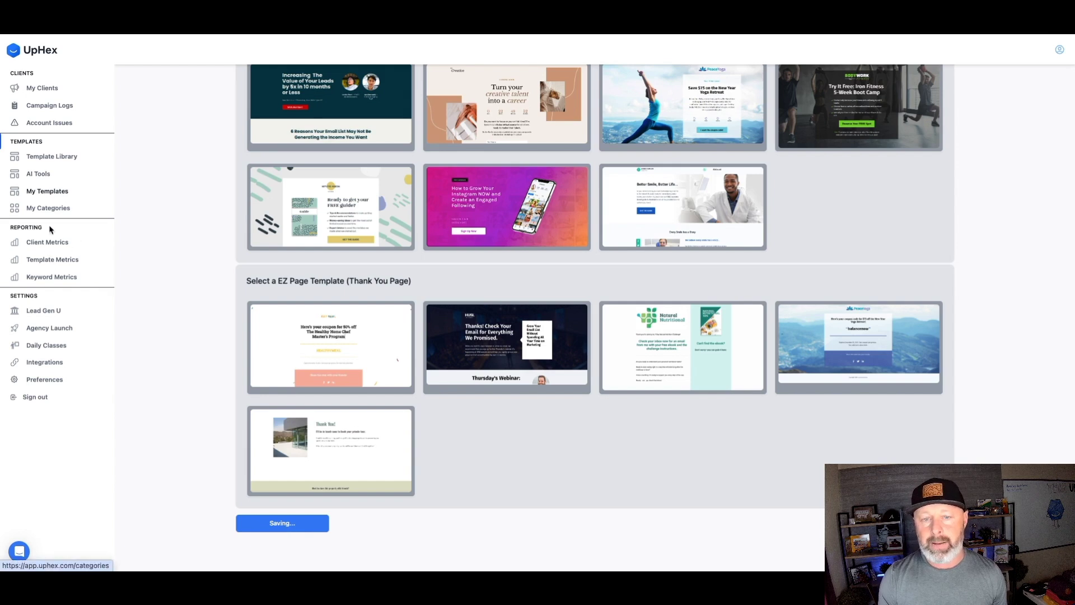
click(55, 193)
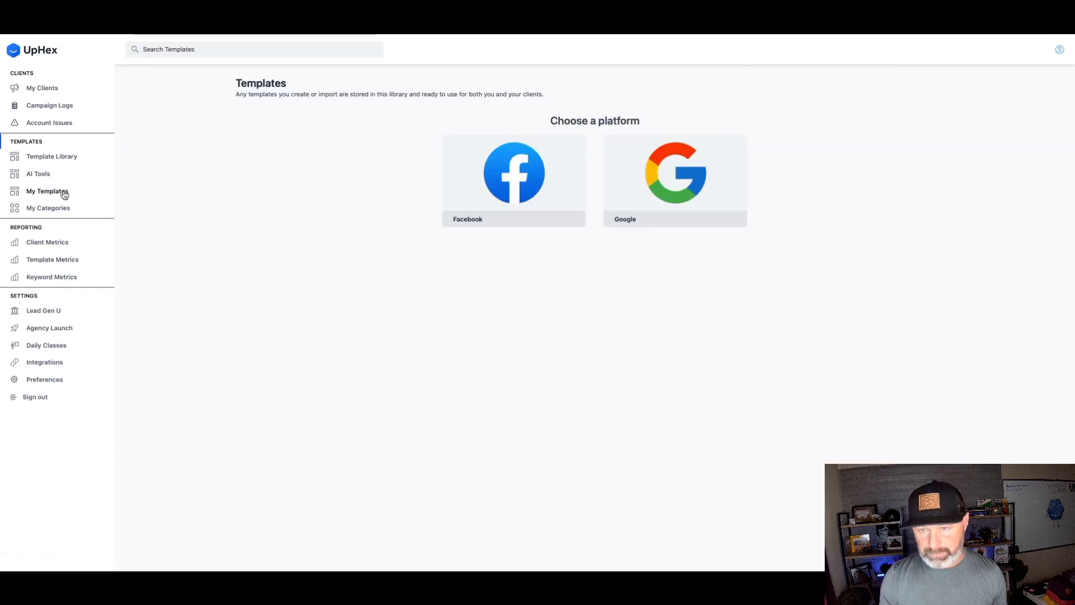
View the ABC Lead Magnet template under Facebook > Agencies (SaaS/SMMA), then open the Template Library.
click(498, 159)
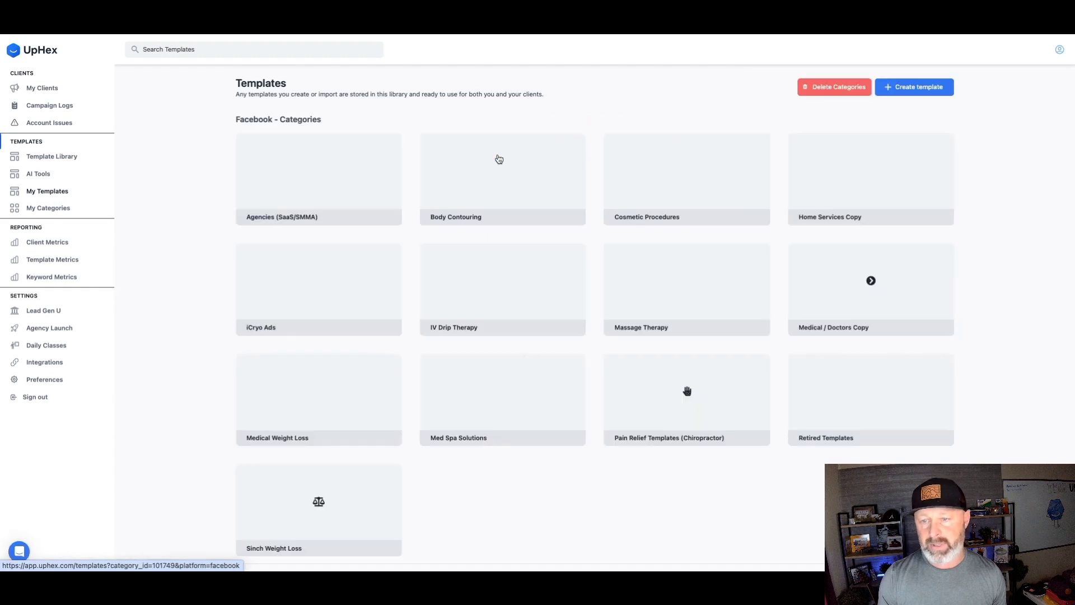
click(344, 169)
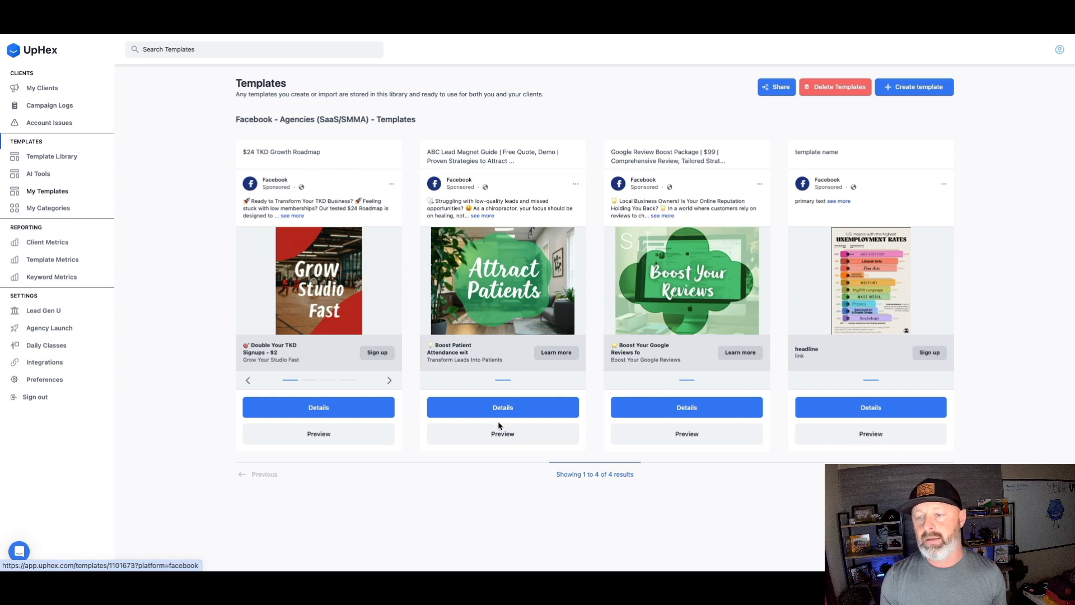
click(503, 323)
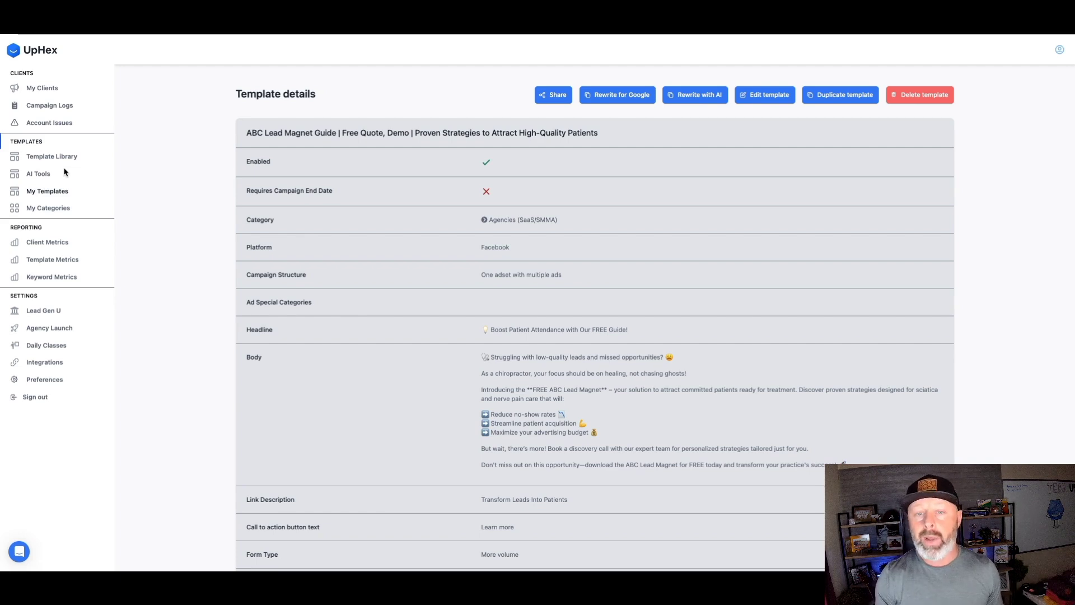
click(47, 161)
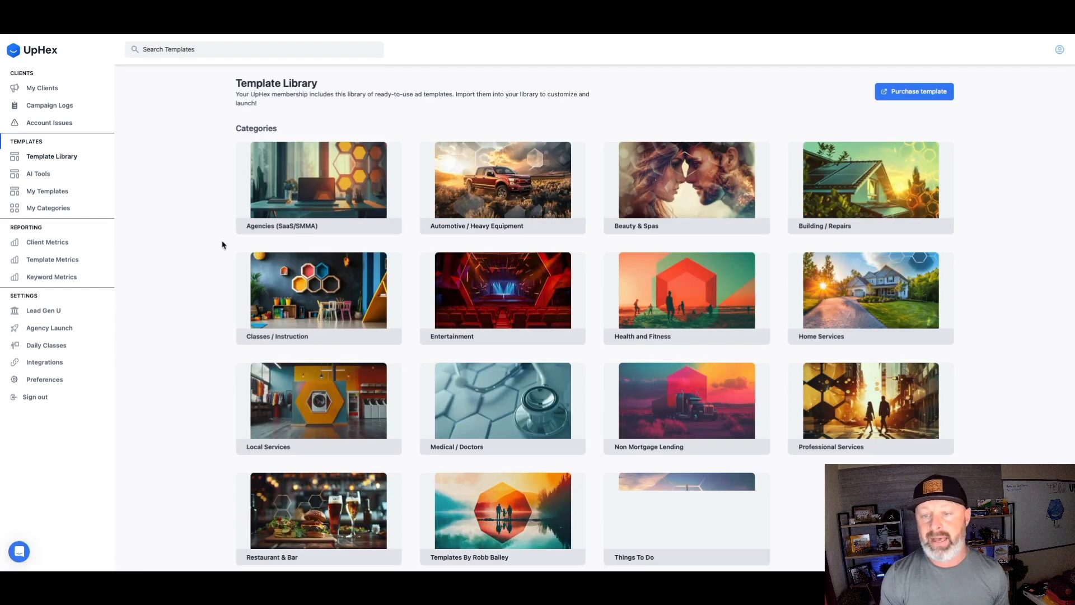
click(182, 48)
text(ch)
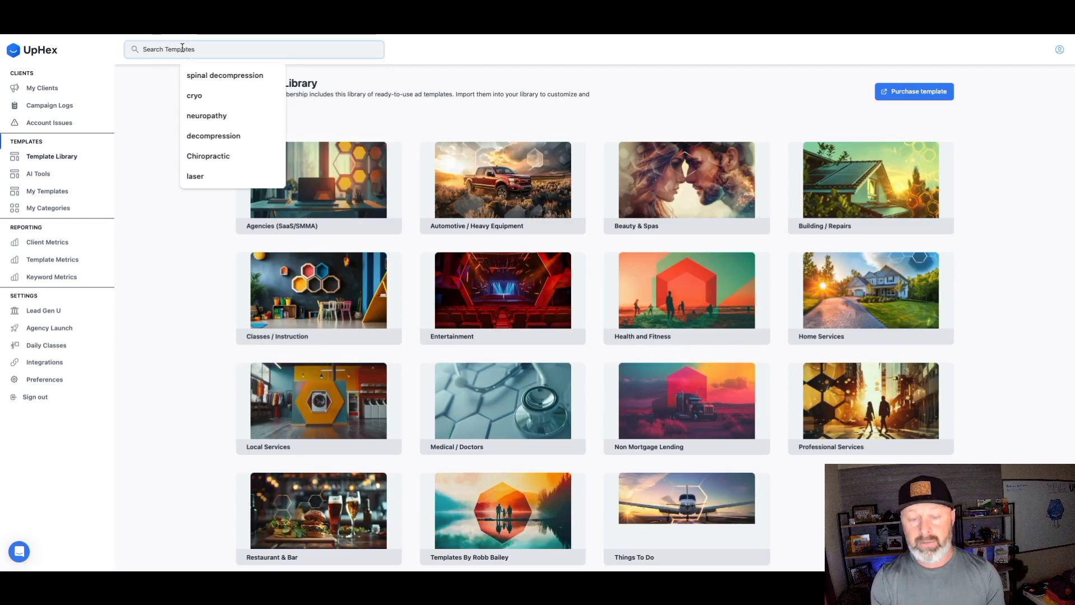
text(iropractic)
click(200, 79)
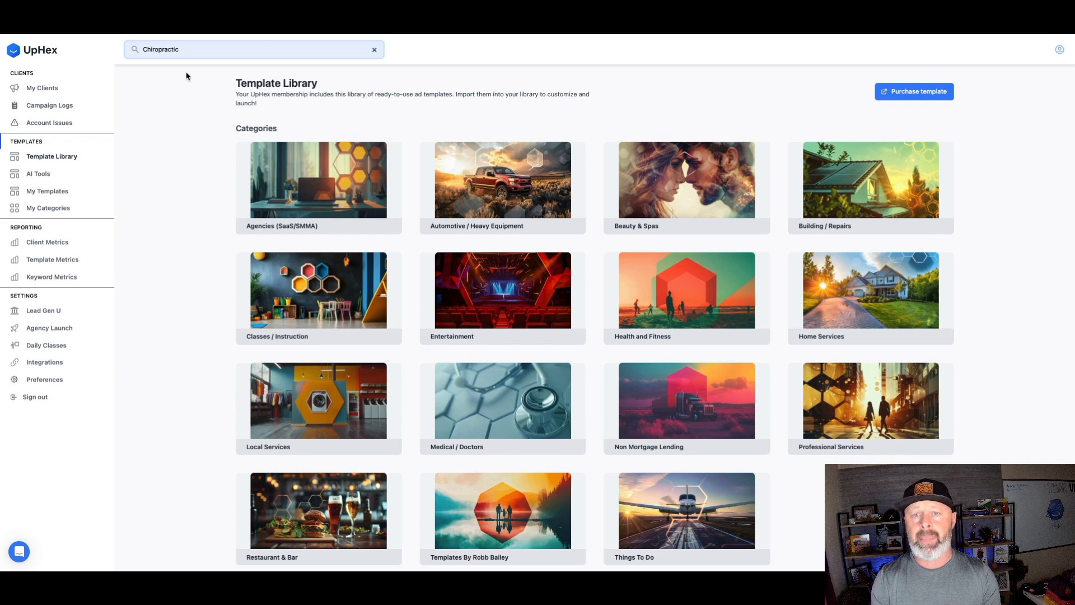
key(Return)
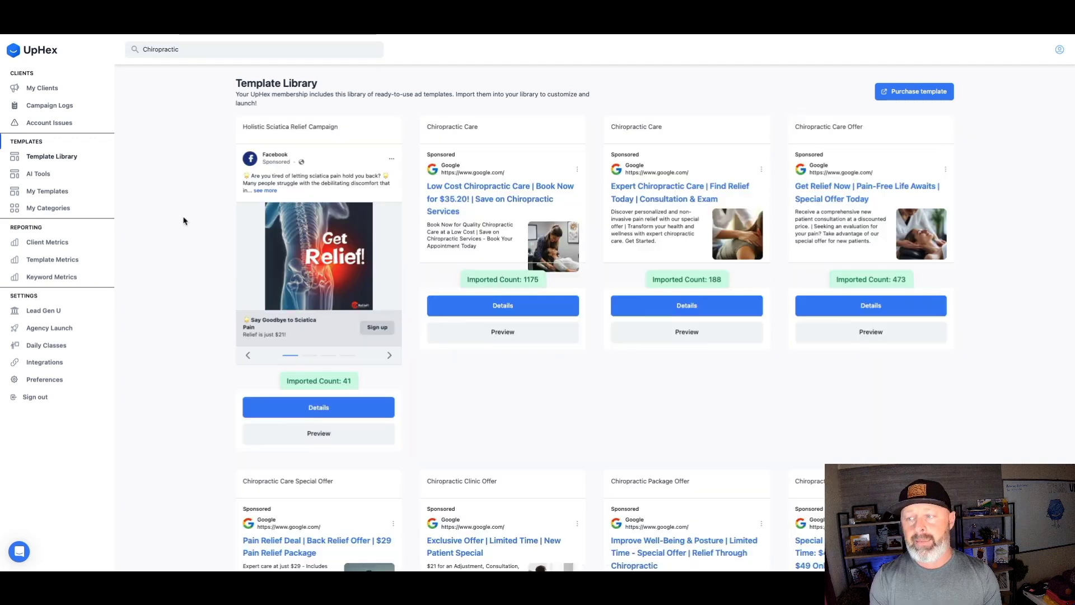
scroll(182, 218, down, 1)
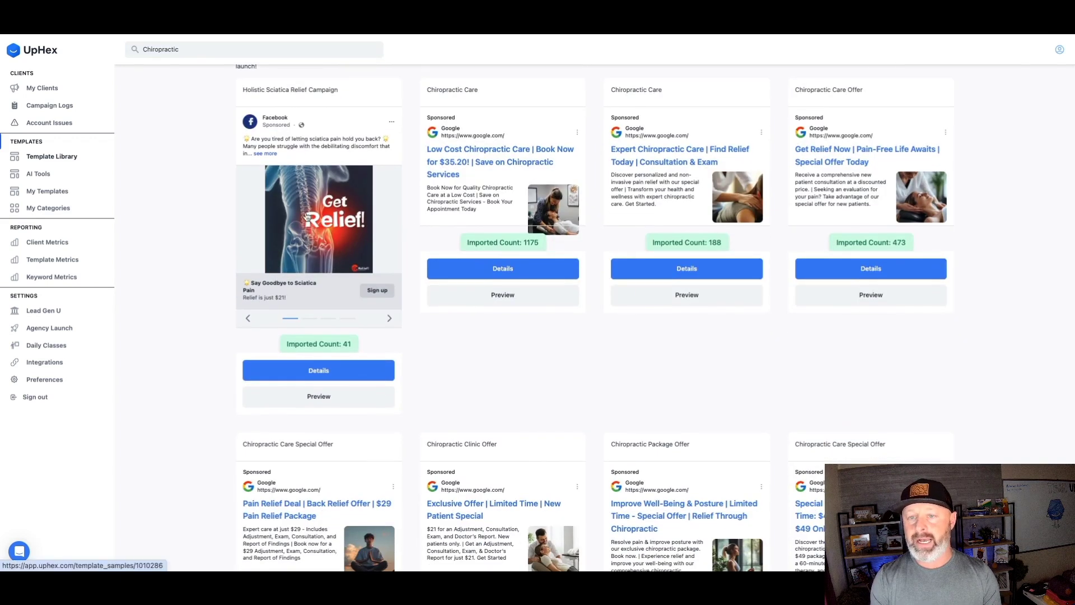
scroll(284, 192, down, 8)
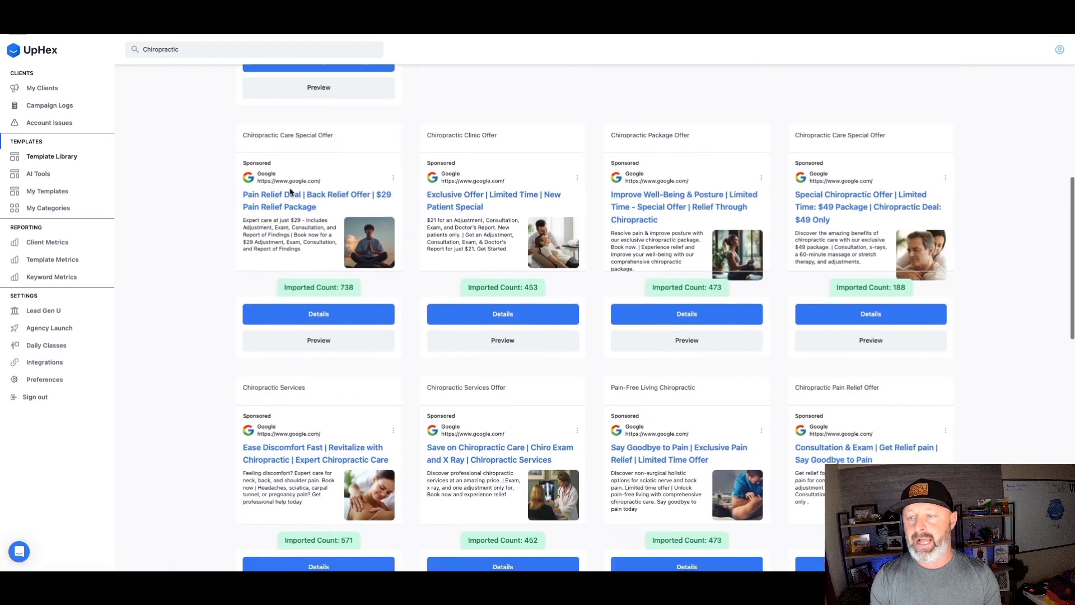
scroll(290, 192, down, 10)
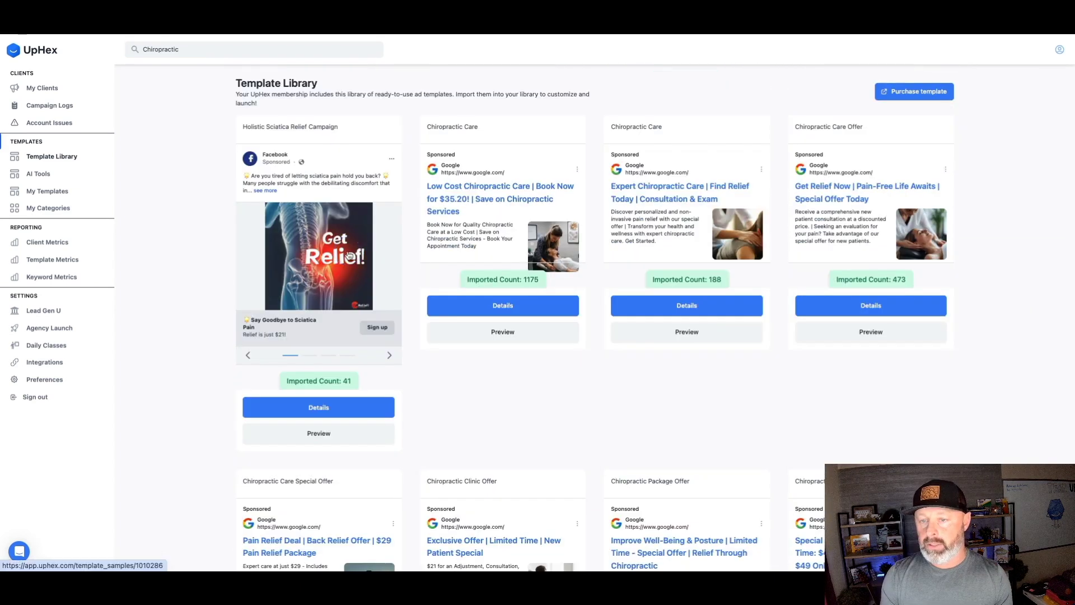
click(349, 256)
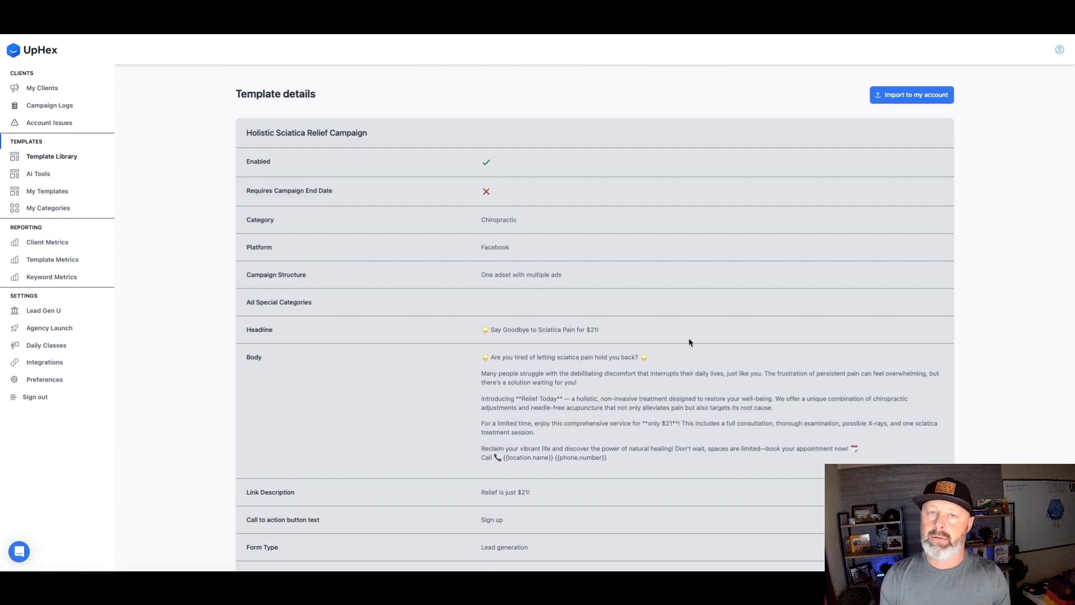
click(65, 162)
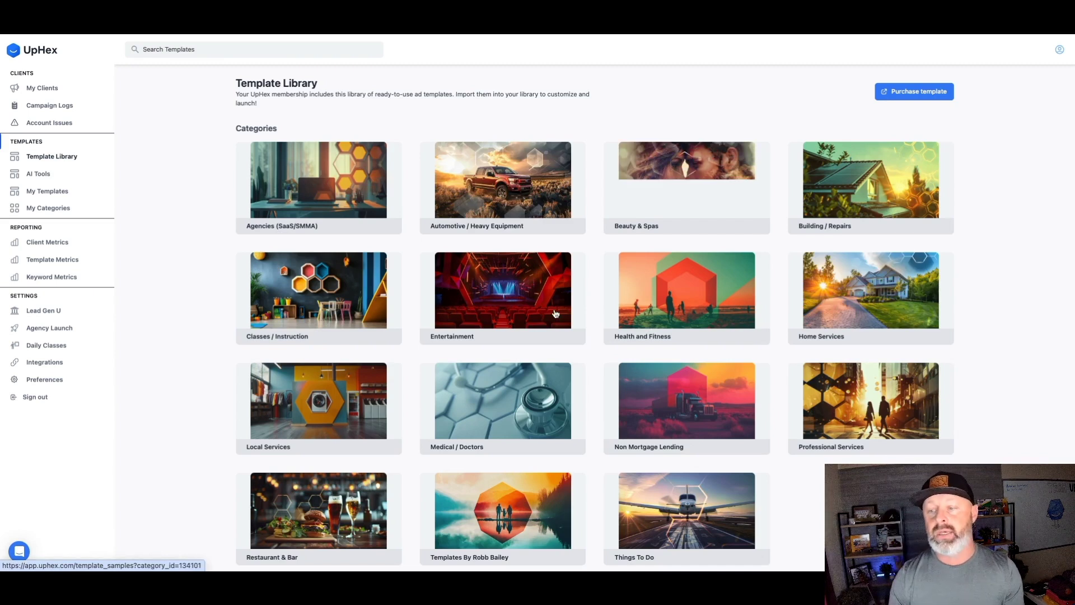
Open the Health and Fitness category to list its subcategories, from Coaching to Yoga.
click(672, 309)
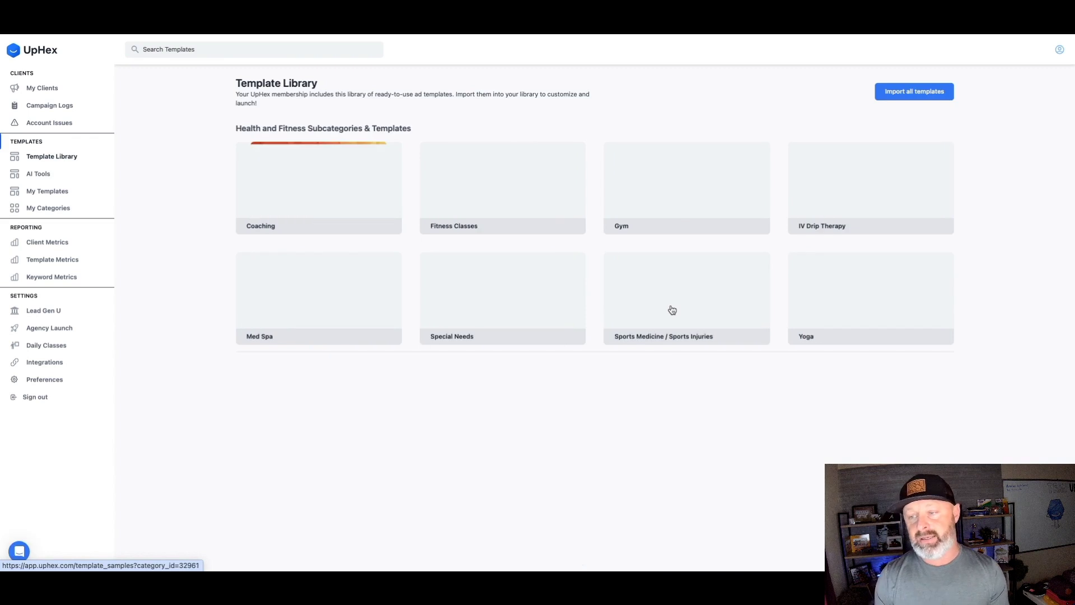